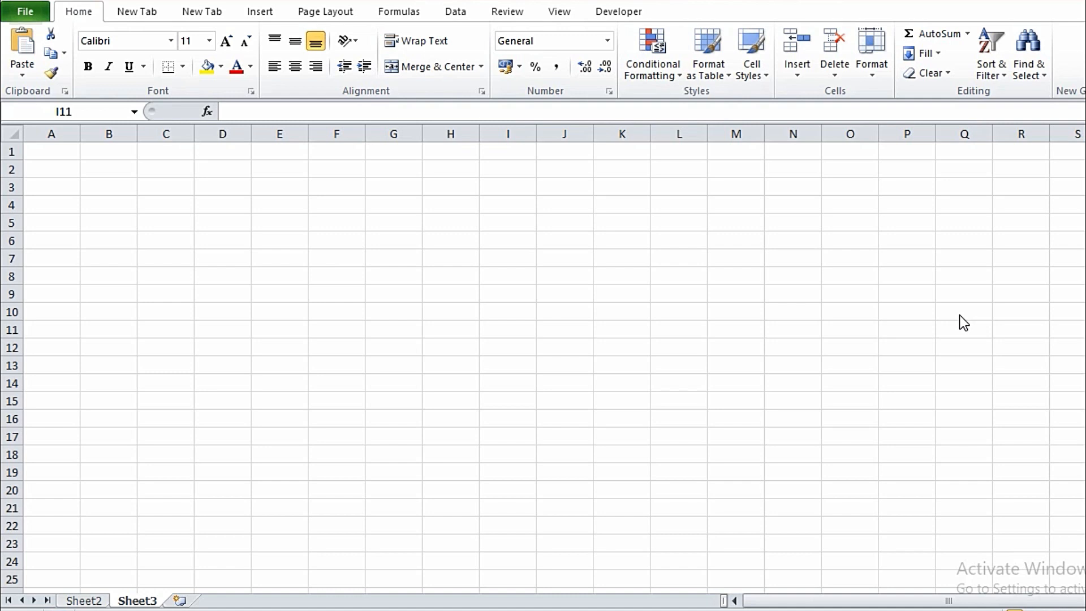
Step: Enter the headers क्र0स0, नाम and पिता का नाम in A1 to C1
key("ctrl+Home")
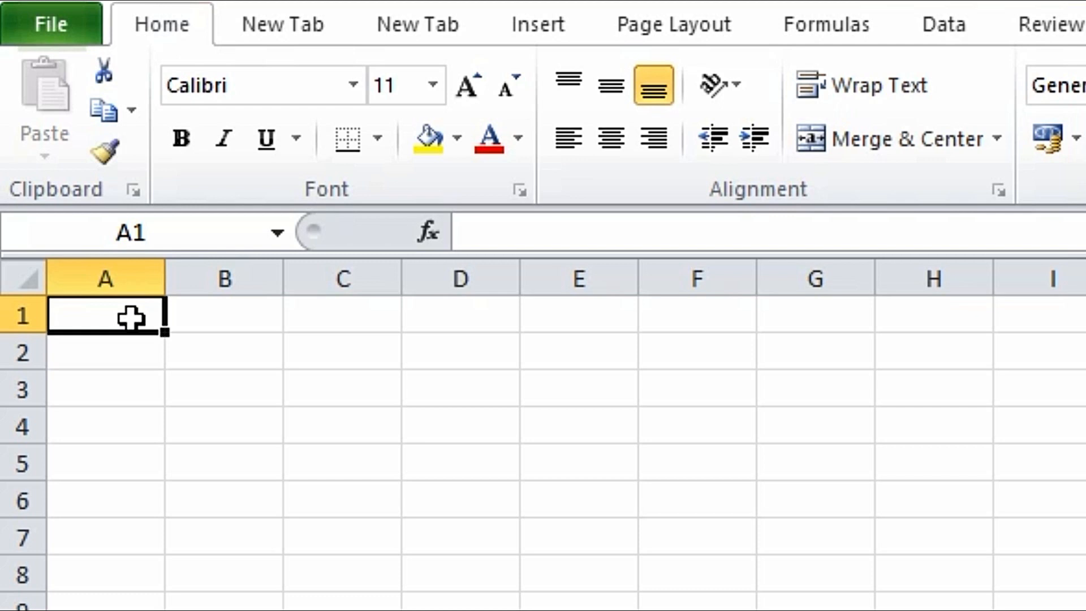
type("क्र0स0")
key("Tab")
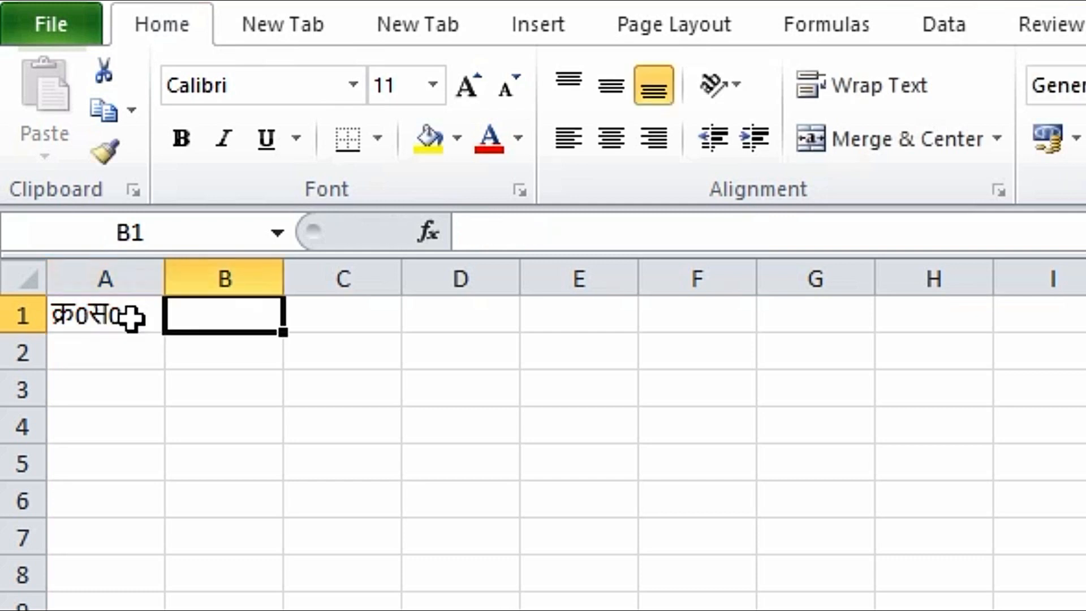
type("नाम")
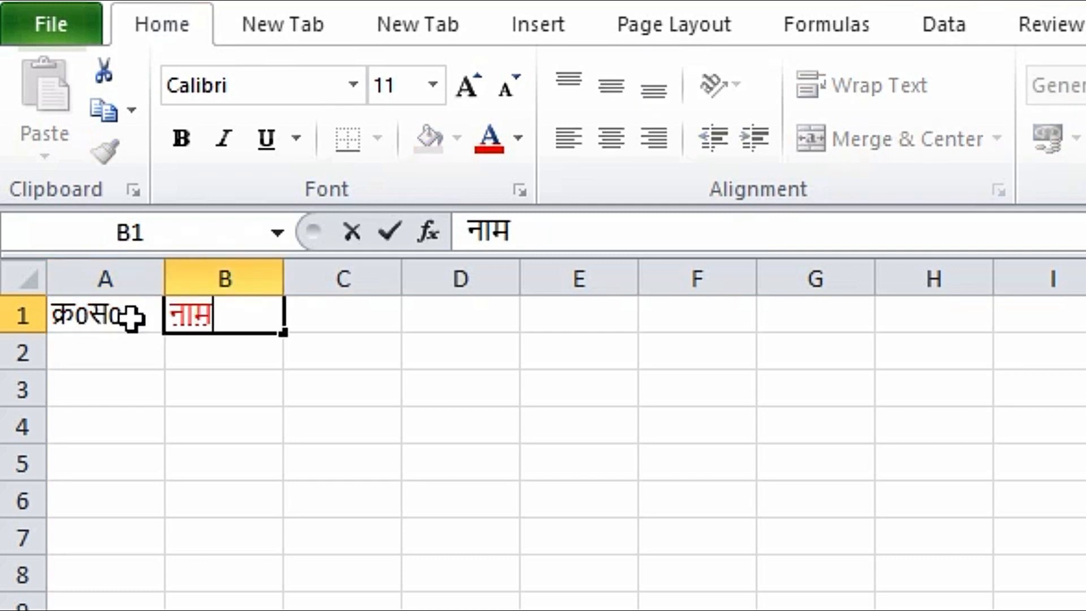
key("Tab")
type("पिता का न")
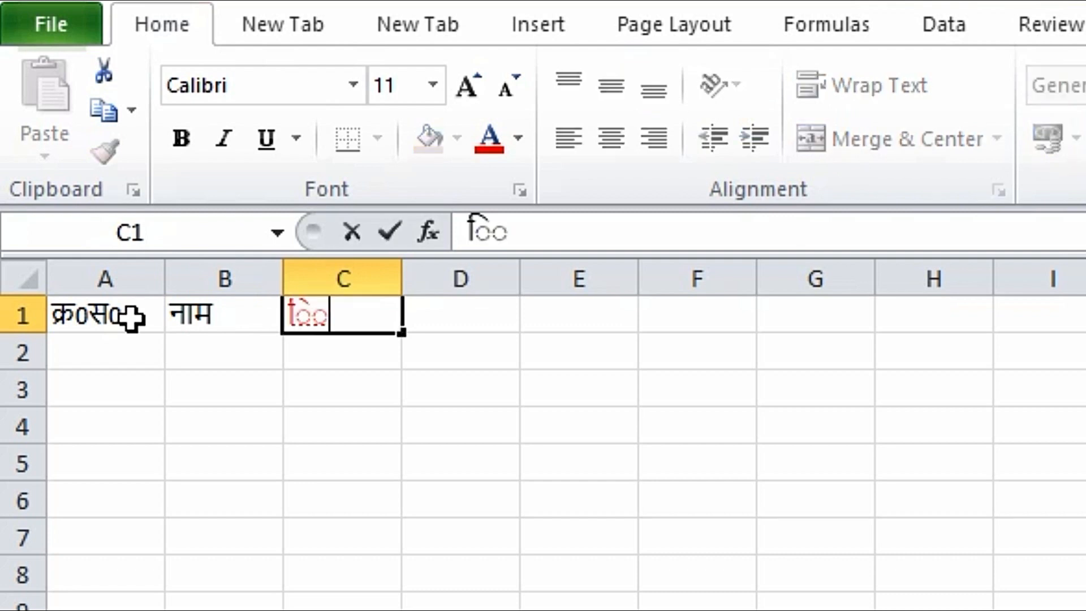
type("ाम")
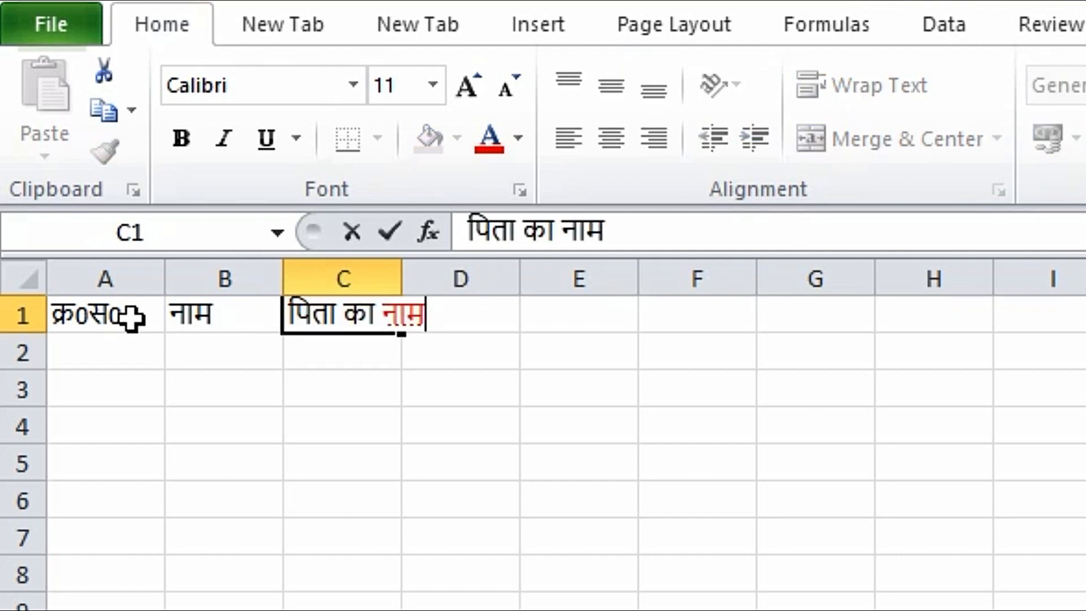
key("Tab")
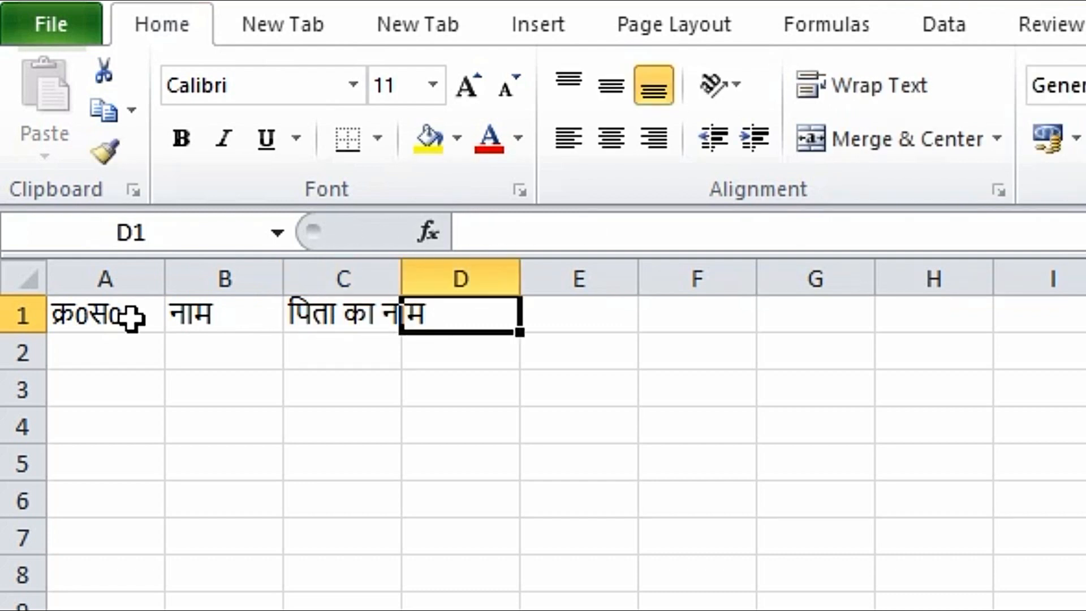
Step: Enter the headers श्रेणी, स्थान and मो0नं0 in D1 to F1
type("श्रेणी")
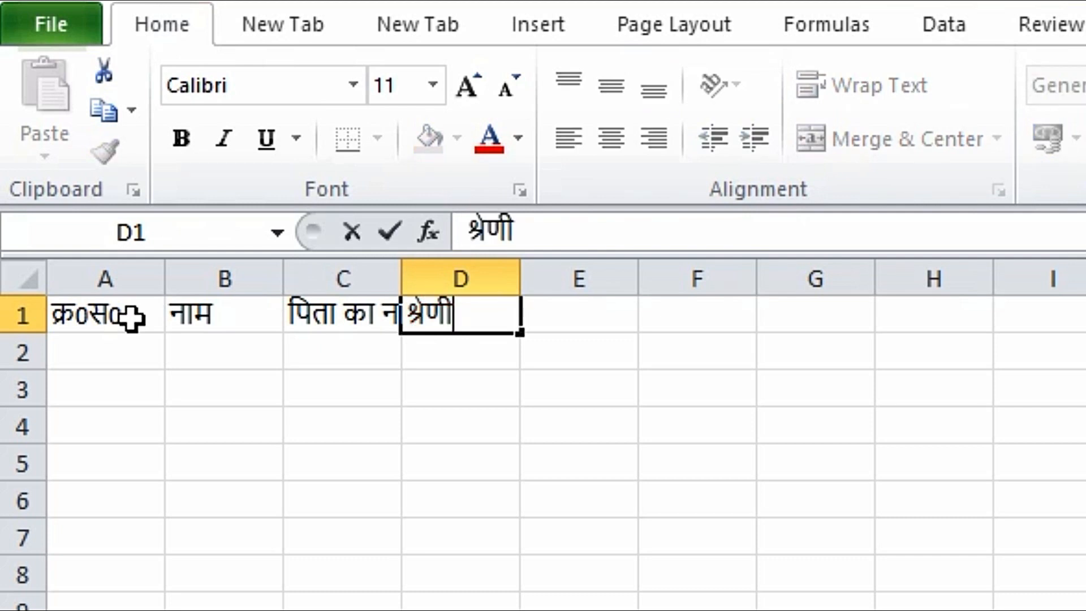
key("Tab")
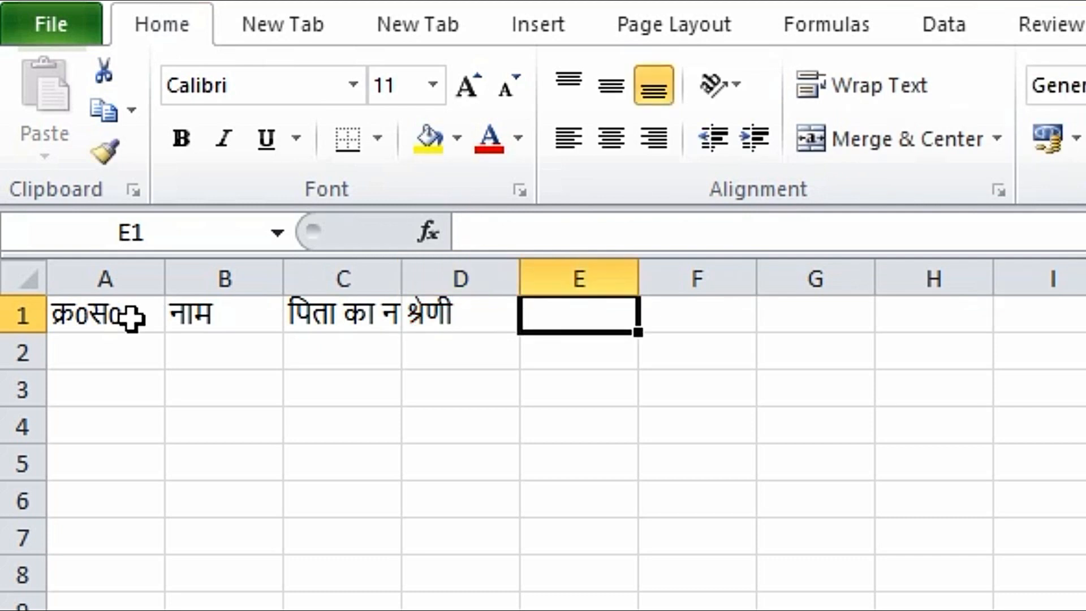
type("स्थान")
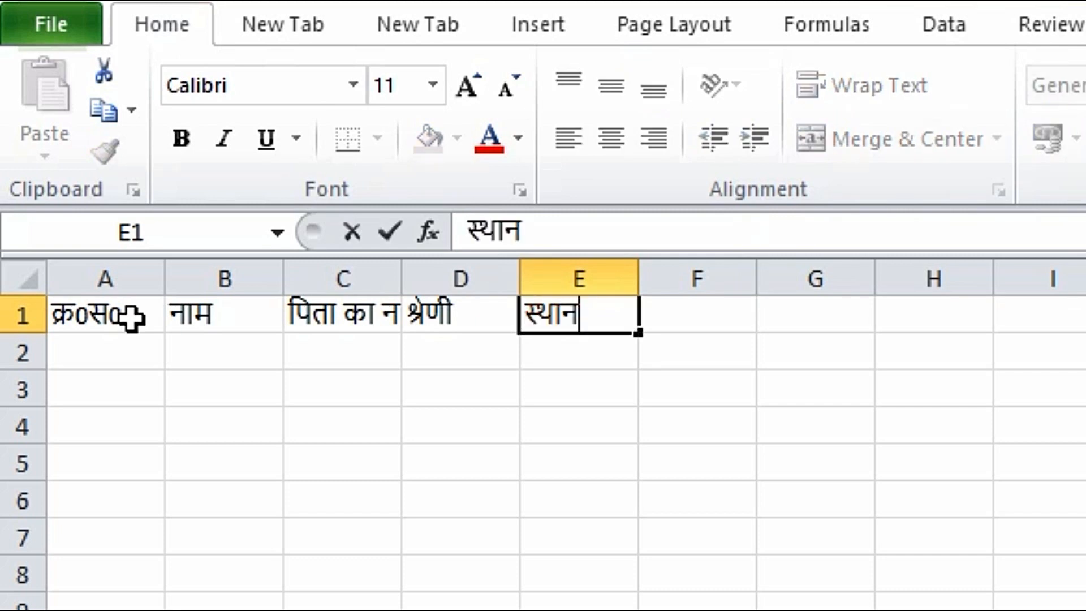
key("Tab")
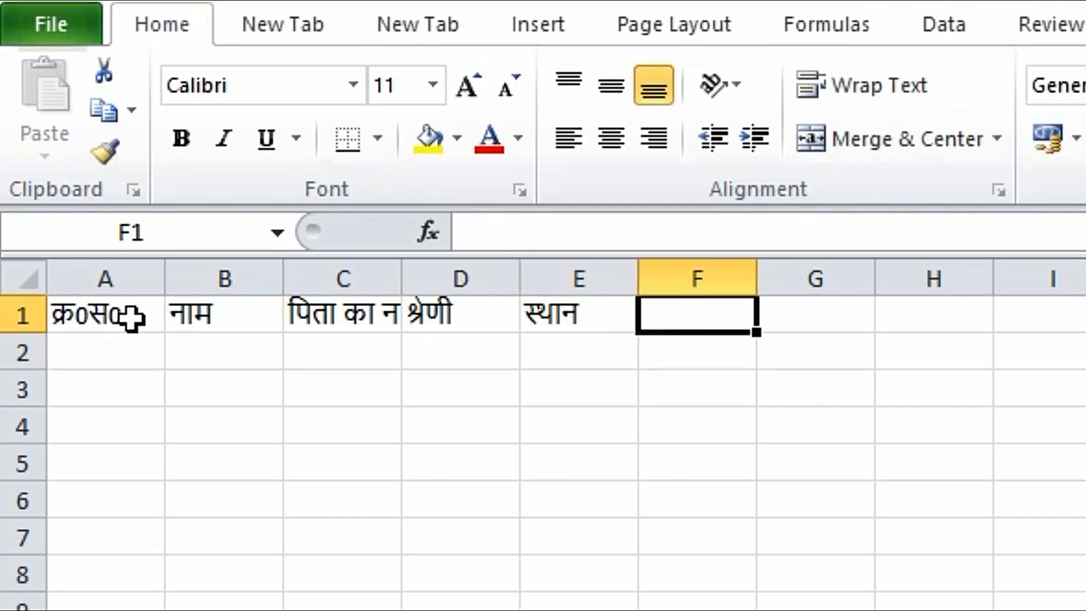
type("मो")
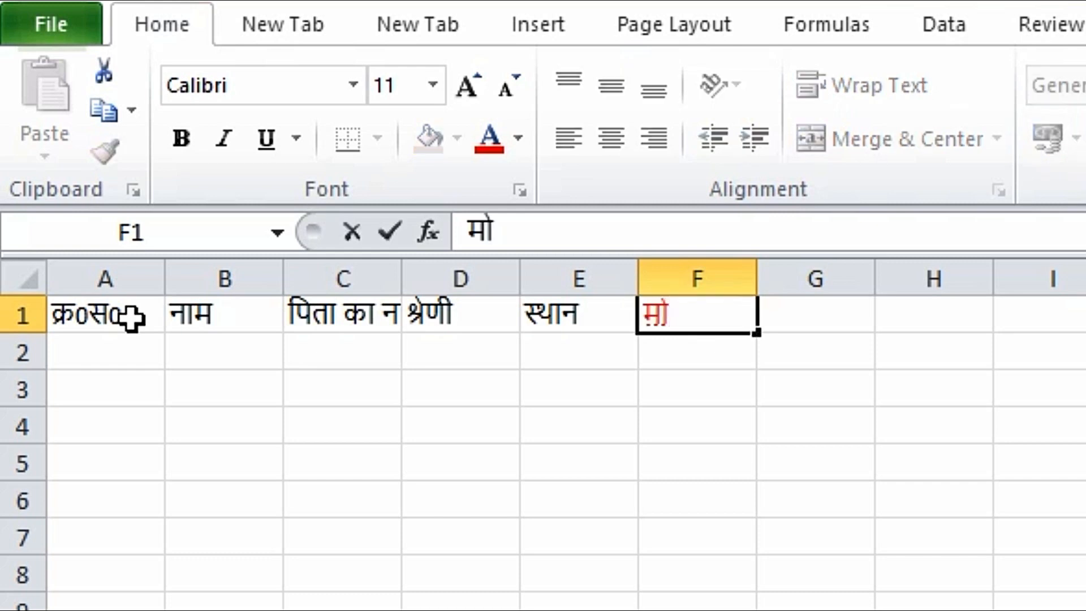
type("0नं0")
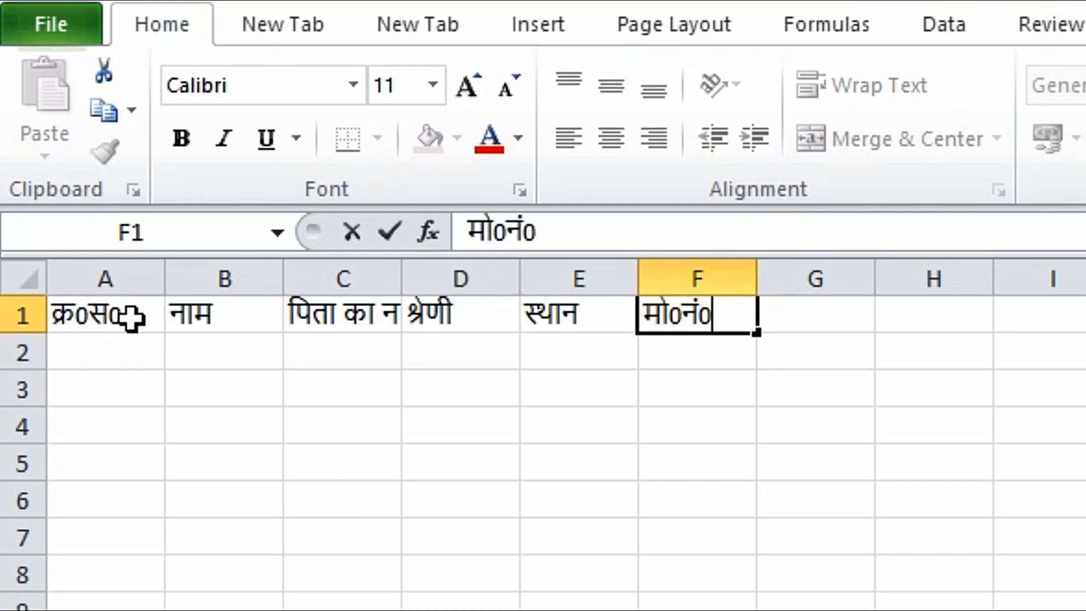
key("Tab")
left_click(577, 423)
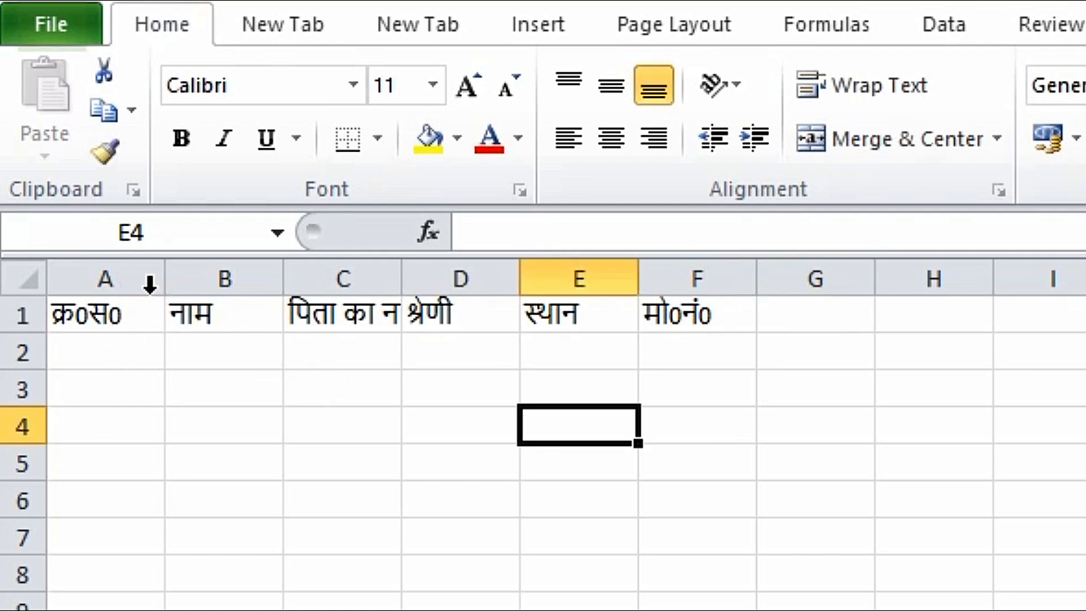
Step: Narrow column A and widen columns B, C (to 19.29) and F so the headers fit
left_click_drag(164, 279, 140, 277)
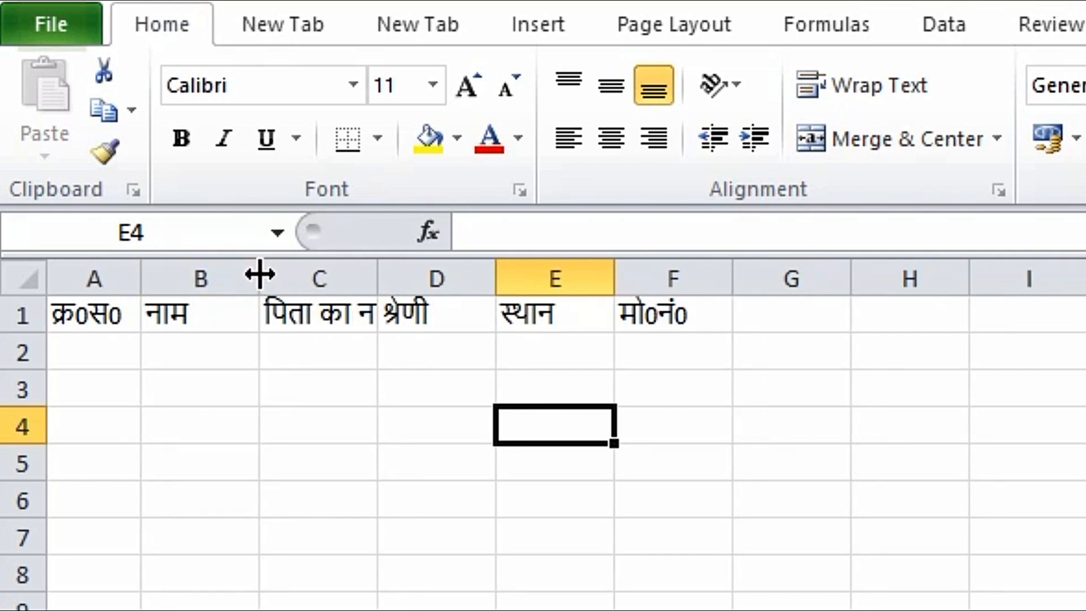
left_click_drag(260, 270, 363, 272)
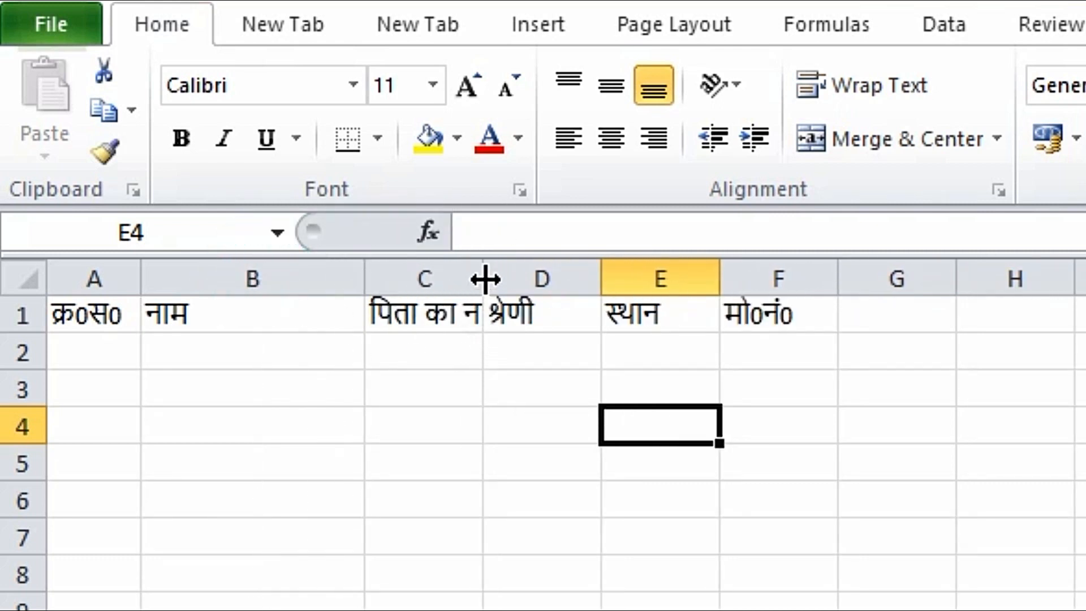
left_click_drag(485, 278, 640, 276)
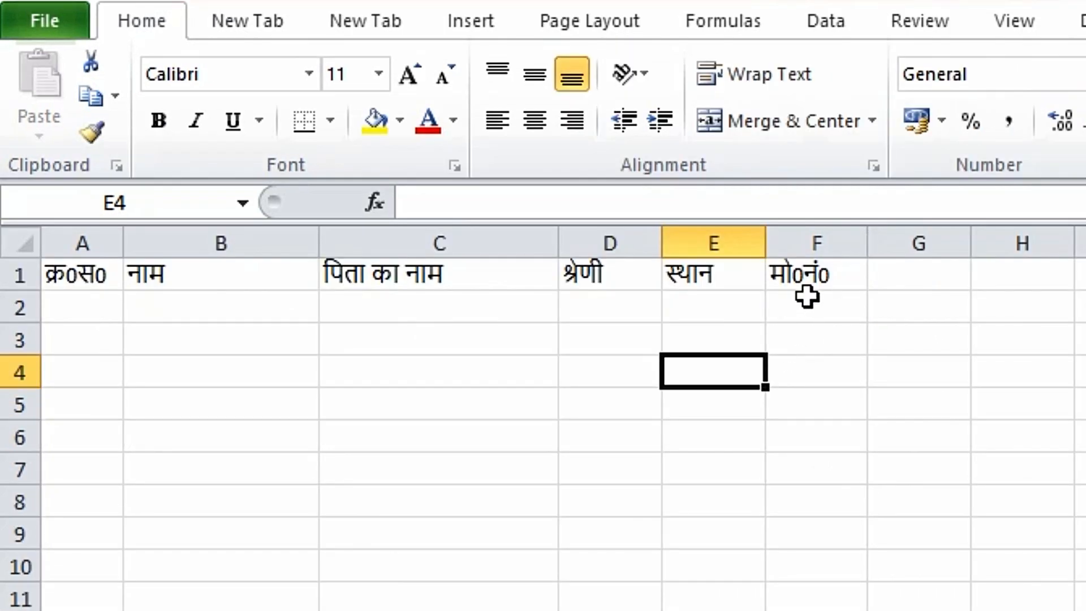
left_click_drag(869, 243, 1008, 243)
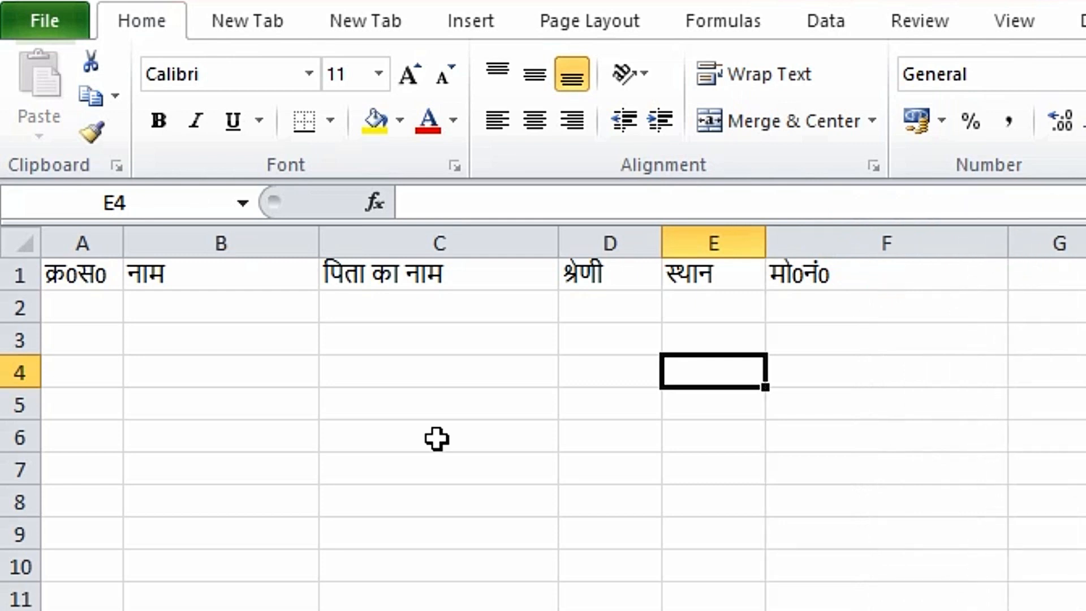
left_click(177, 344)
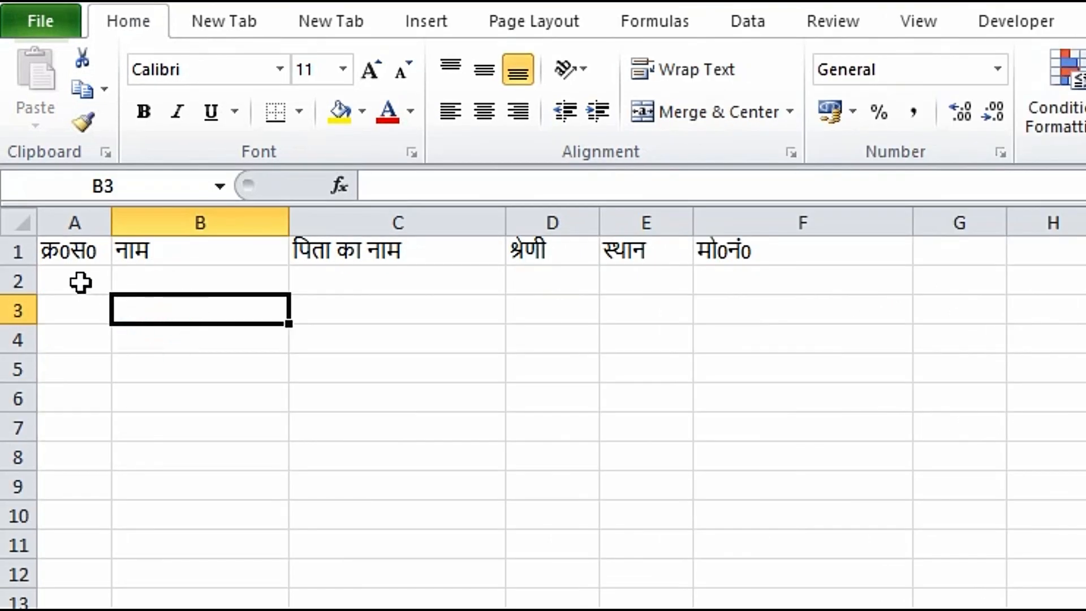
Step: Start a 1, 2 series in A2:A3 and fill serial numbers 1 to 12 down to row 13
left_click(80, 281)
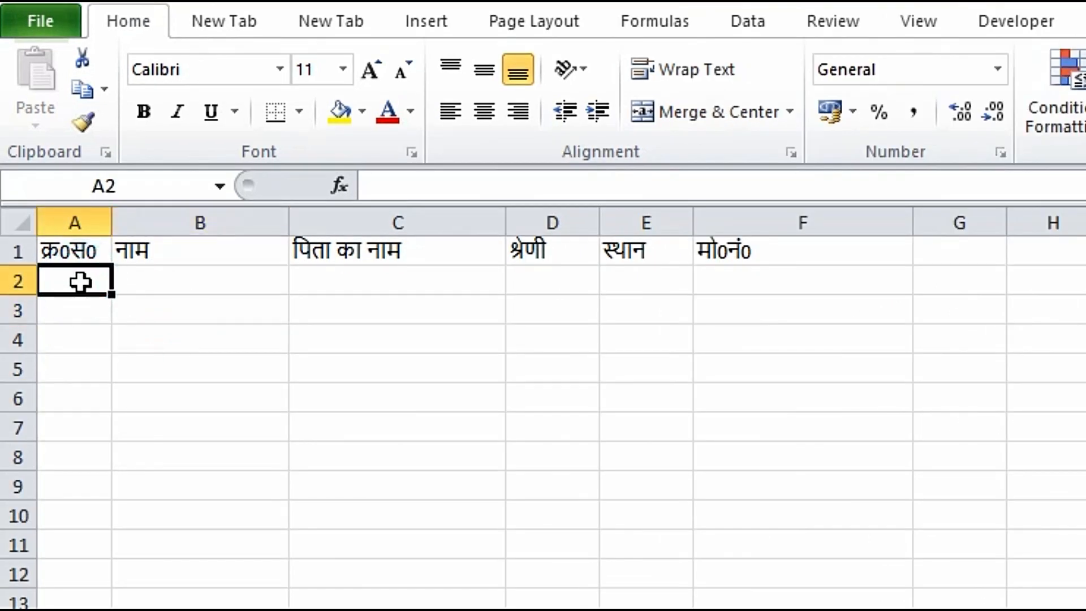
type("1")
key("Return")
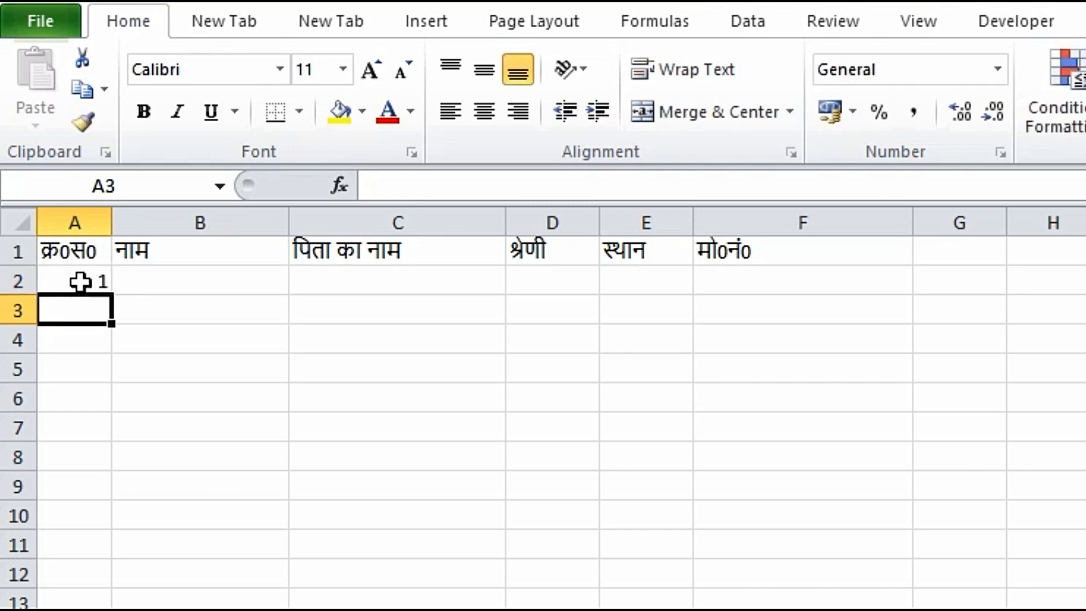
type("2")
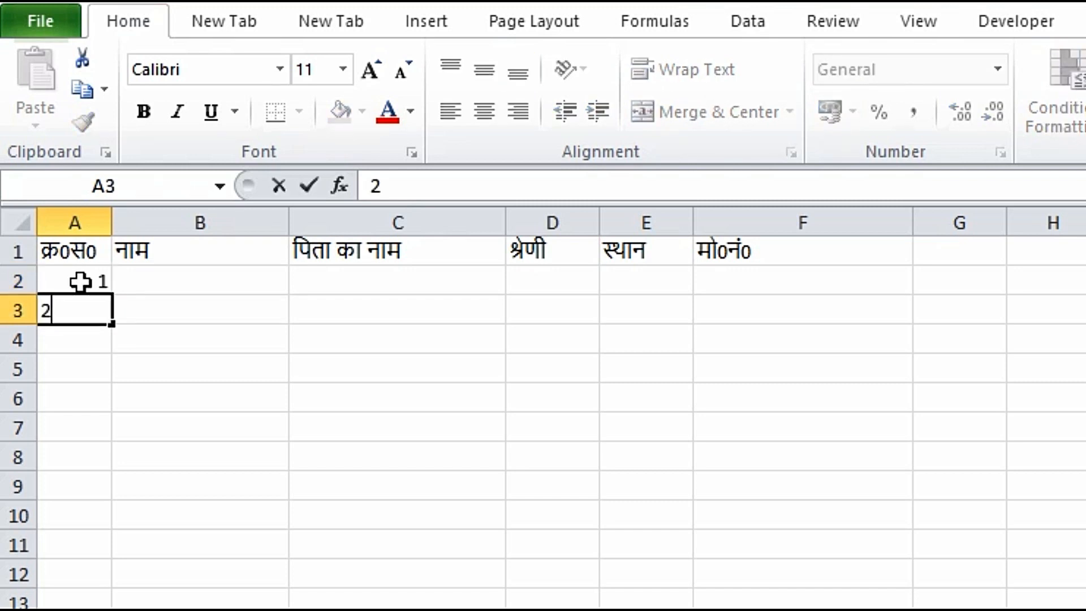
left_click(94, 375)
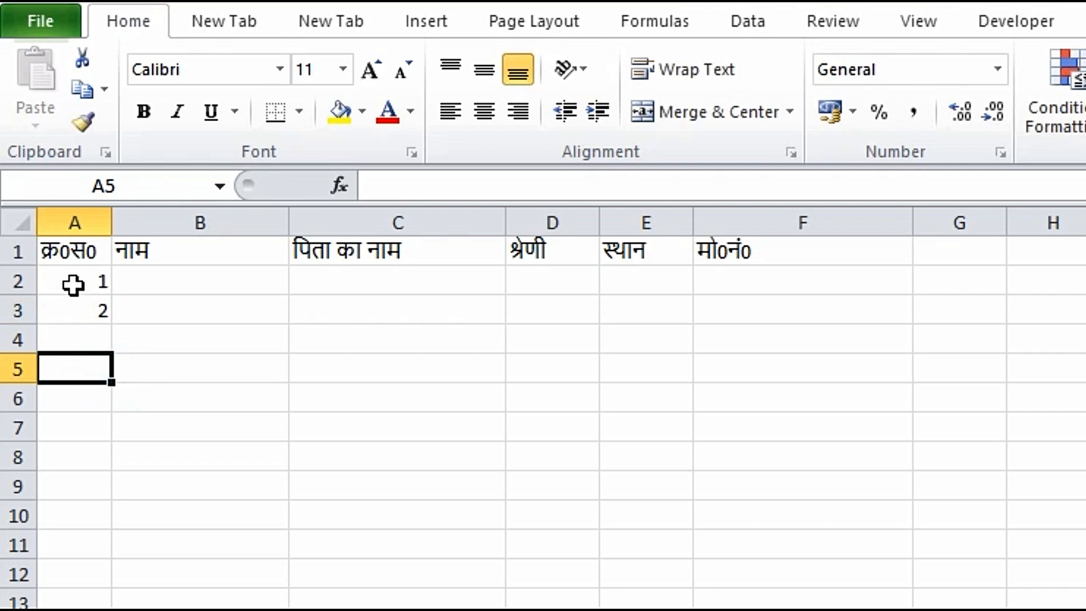
left_click(73, 284)
left_click_drag(73, 284, 79, 317)
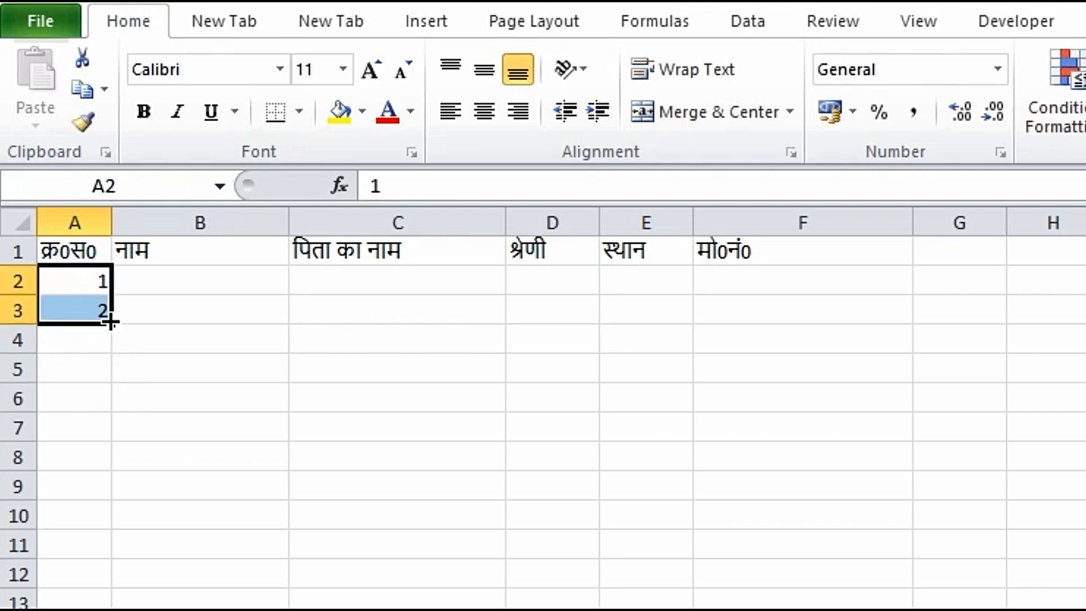
left_click_drag(111, 321, 116, 610)
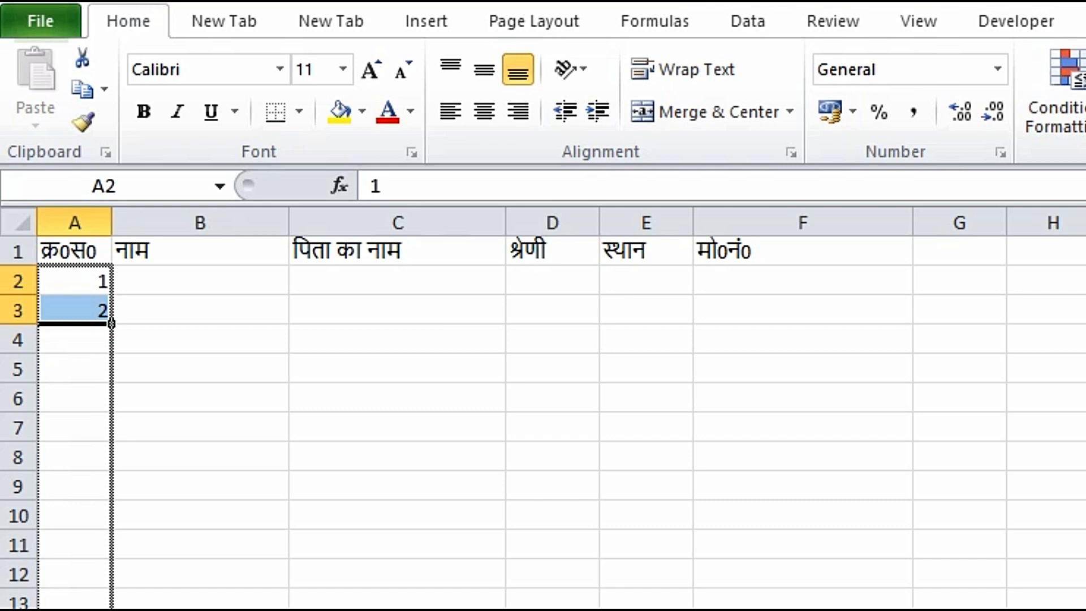
left_click_drag(116, 610, 116, 610)
left_click(159, 288)
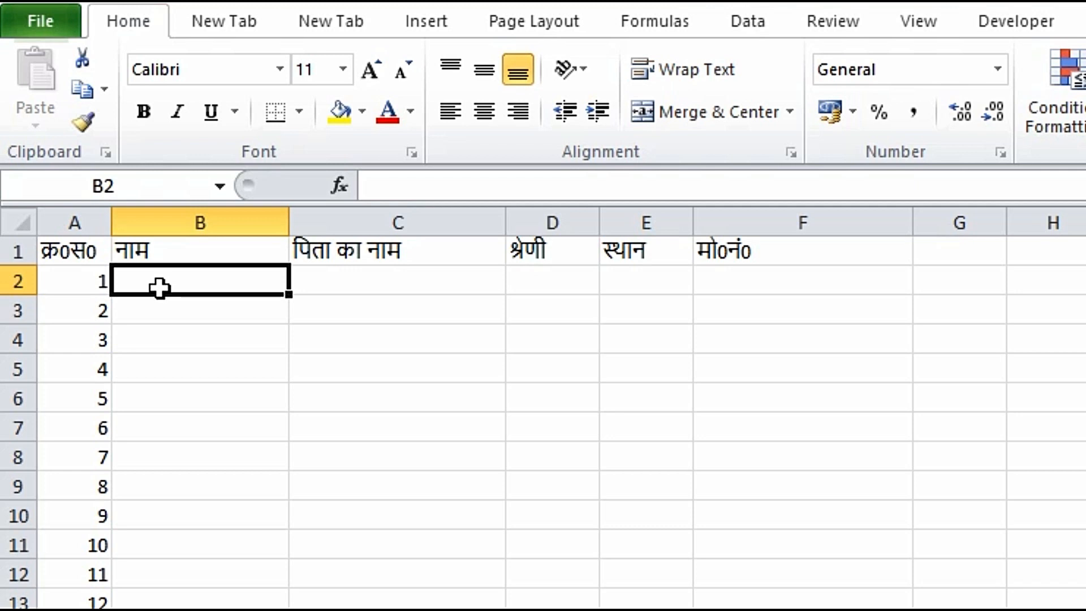
Step: Fill row 2 with a name, father's name, सामान्य, आगरा and a mobile number
type("राम")
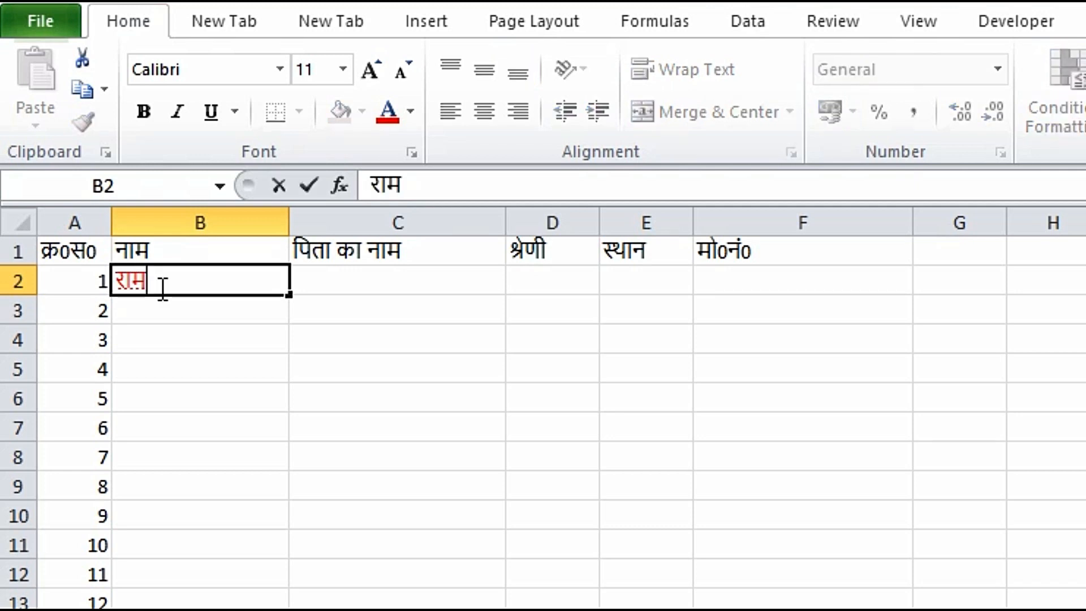
key("Escape")
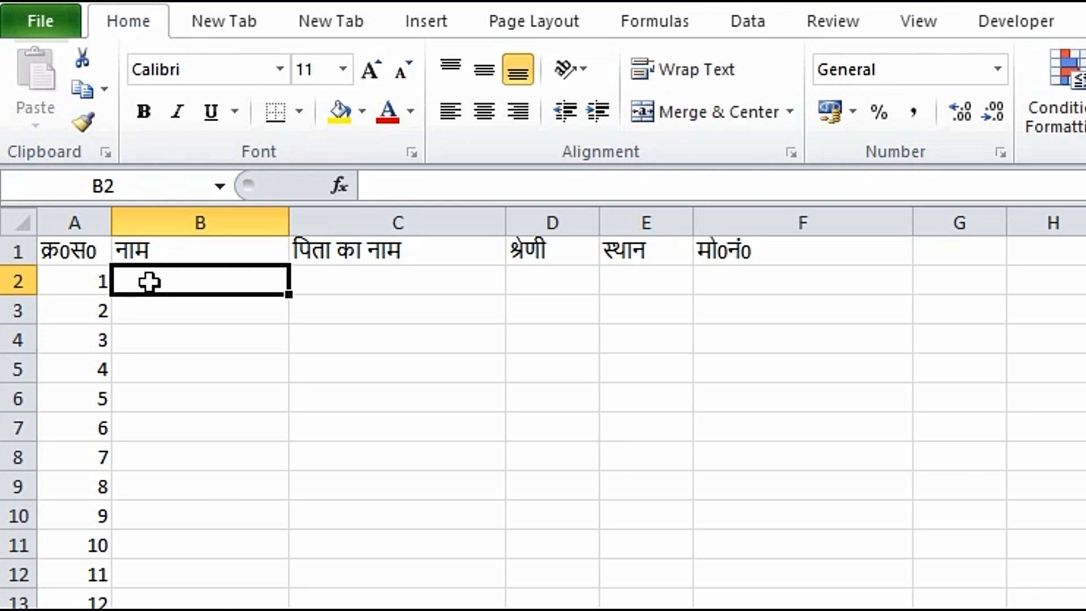
type("म")
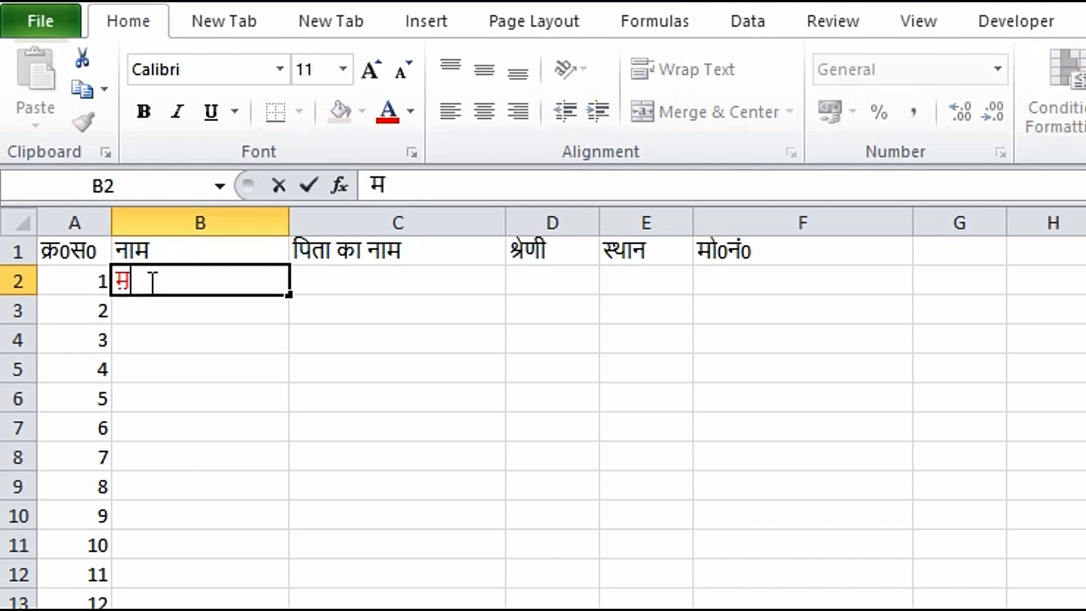
type("दन मोहन")
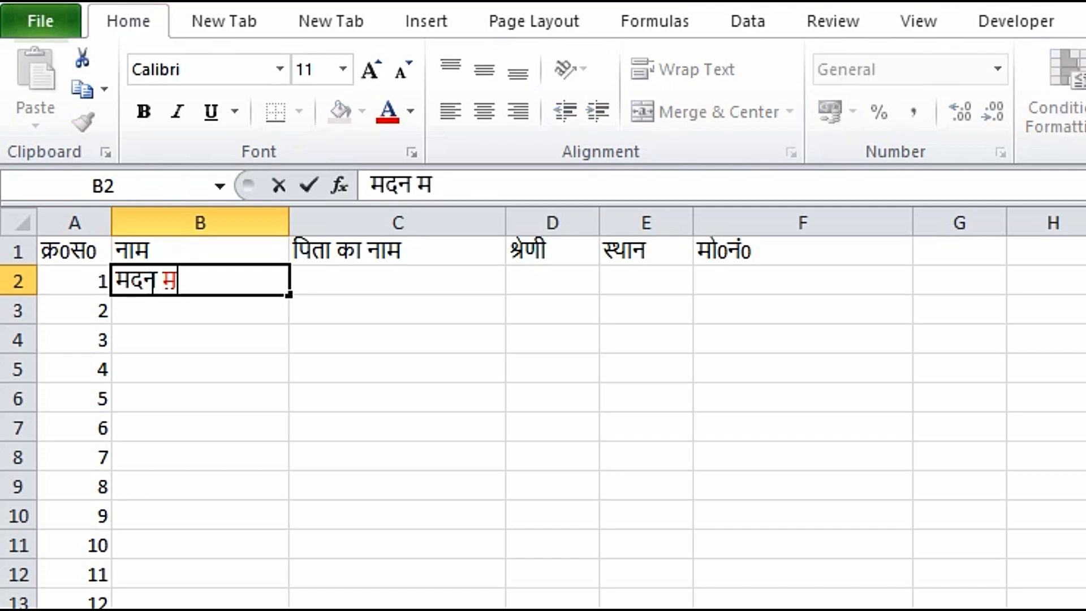
key("Tab")
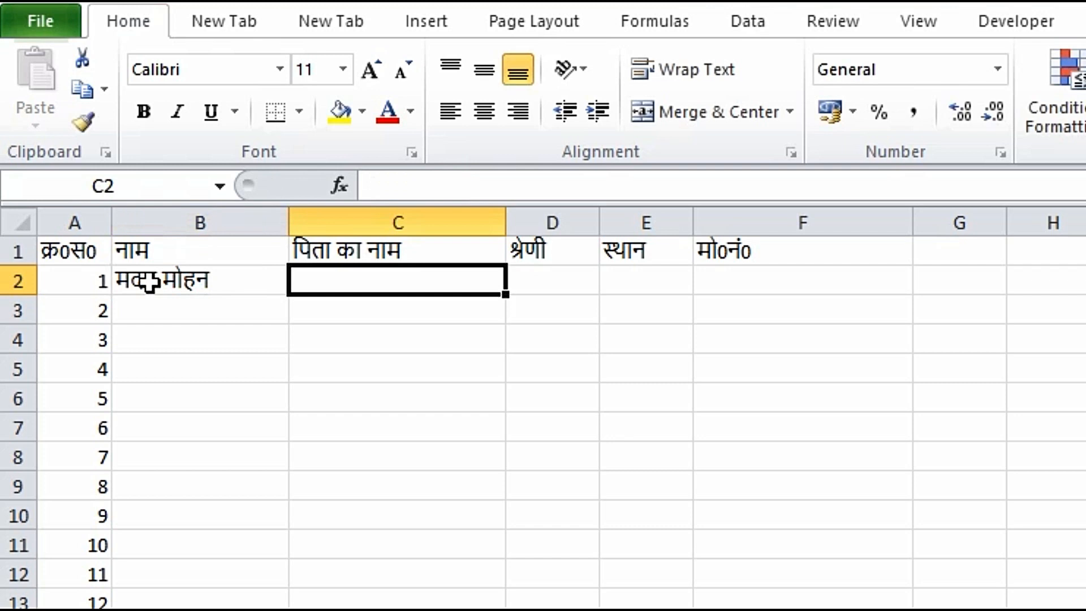
type("राम")
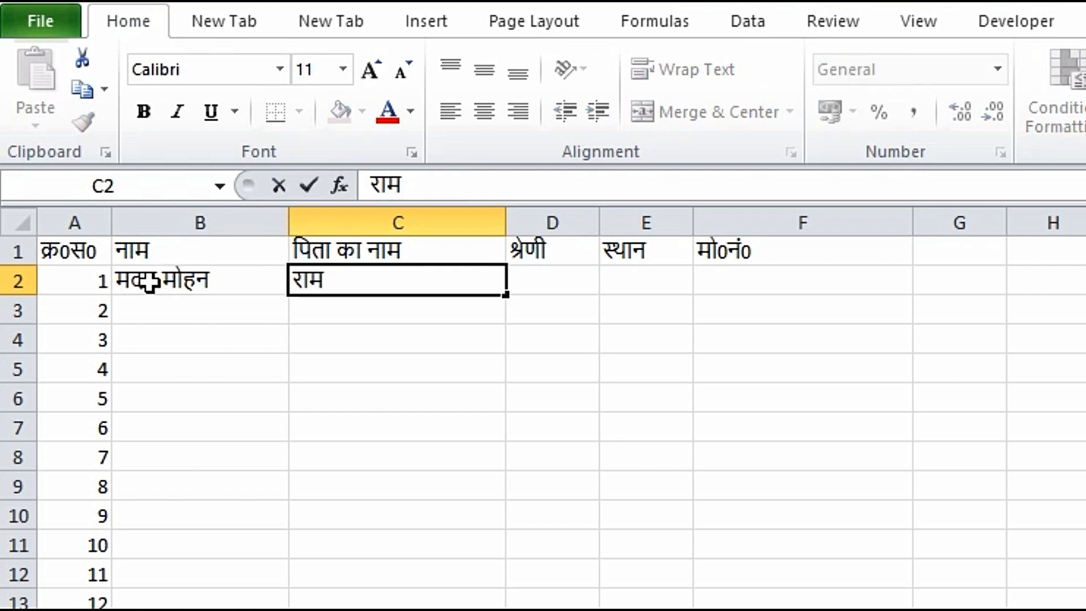
key("Tab")
type("सामान्य")
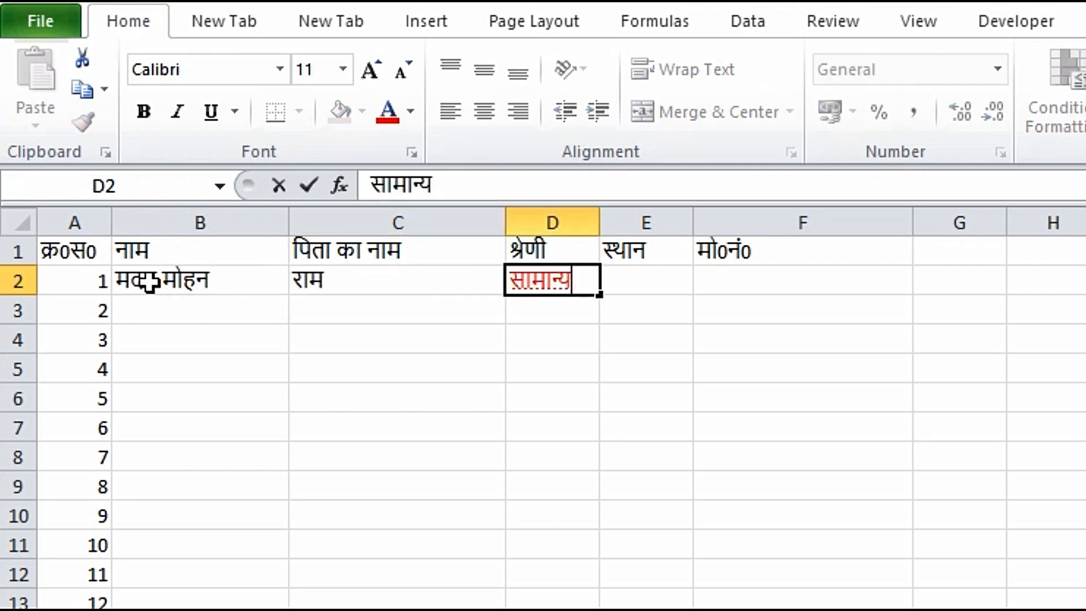
key("Tab")
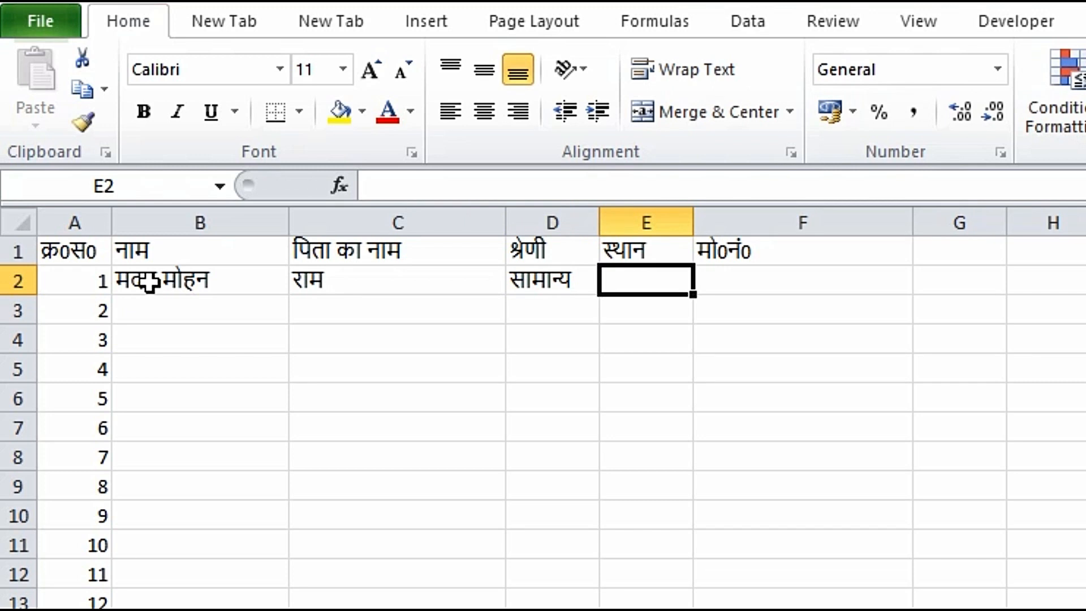
type("आगरा")
key("Tab")
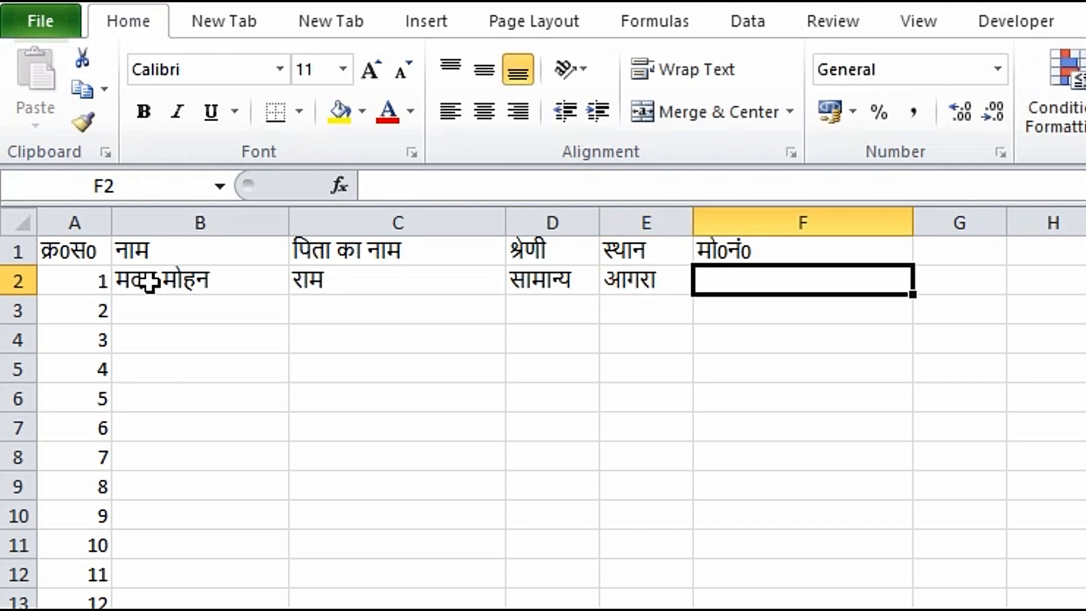
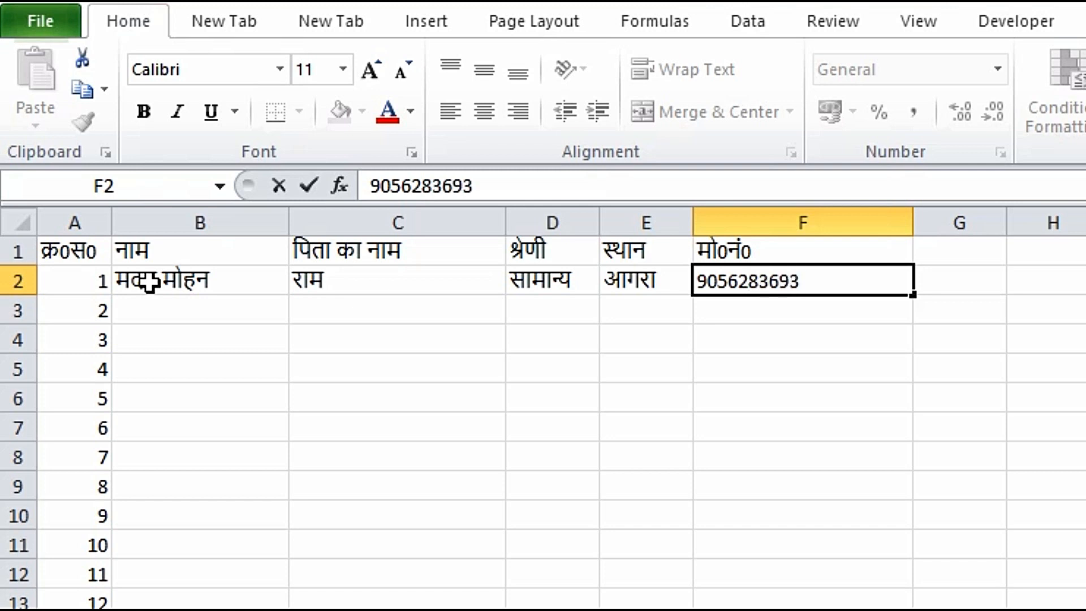
left_click(196, 311)
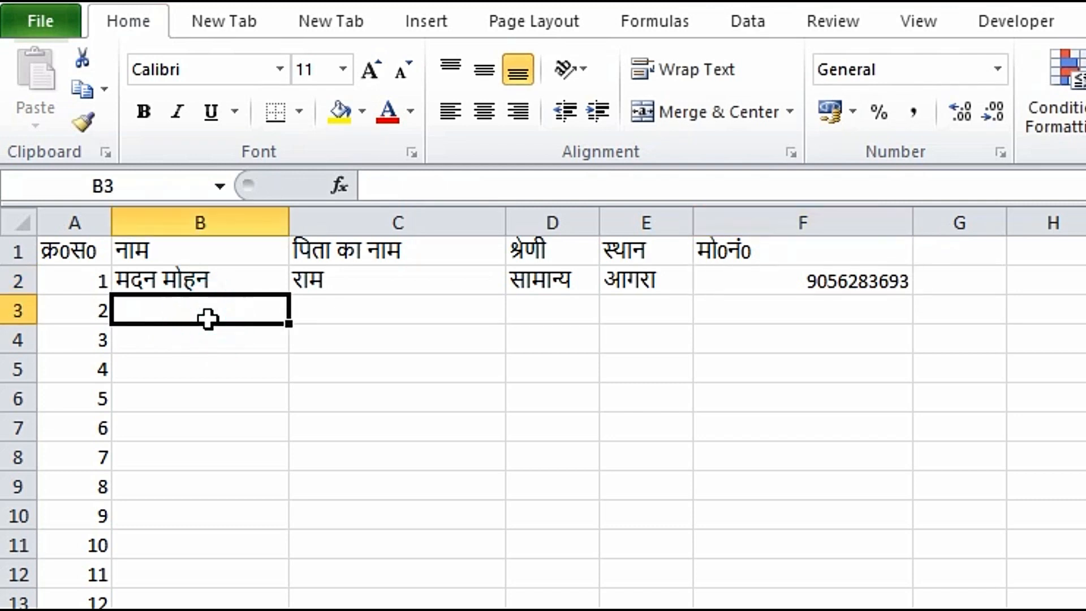
Step: Fill row 3 with a name, father's name, सामान्य, मथुरा and a mobile number
type("कमल")
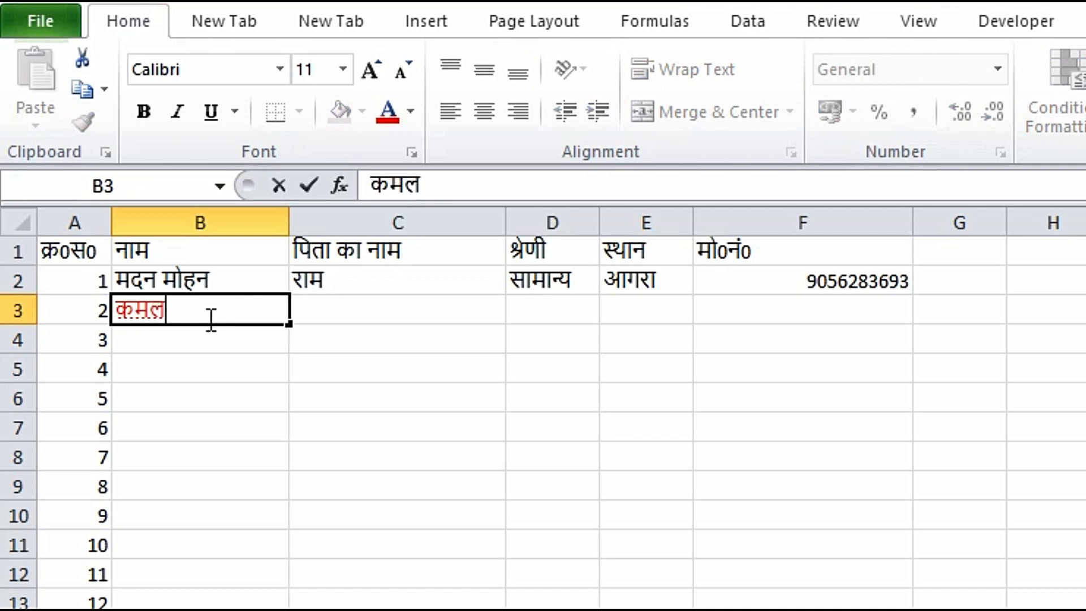
key("Tab")
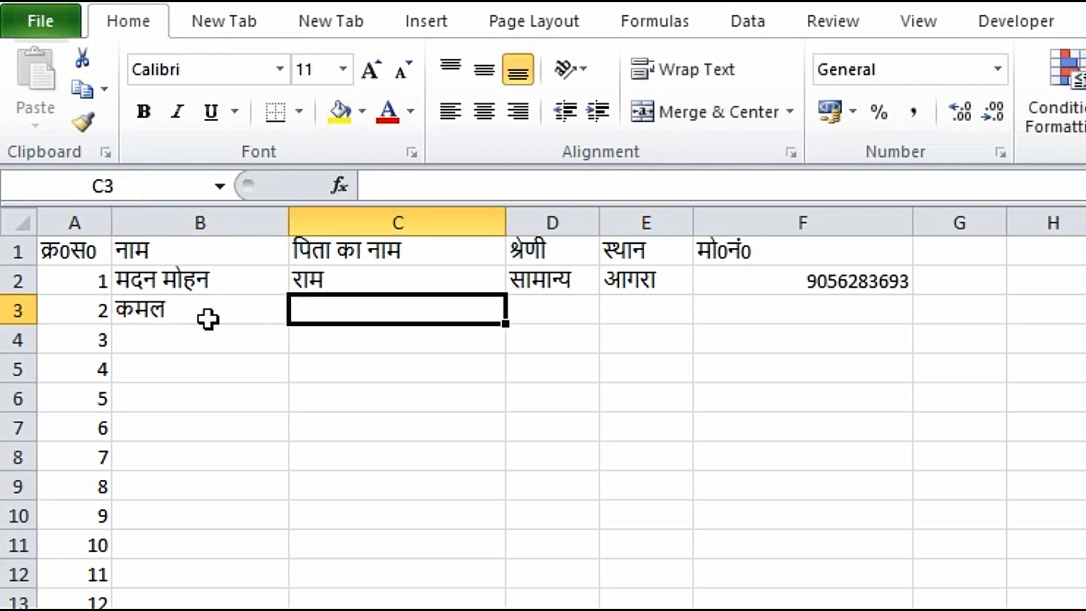
type("मोहन")
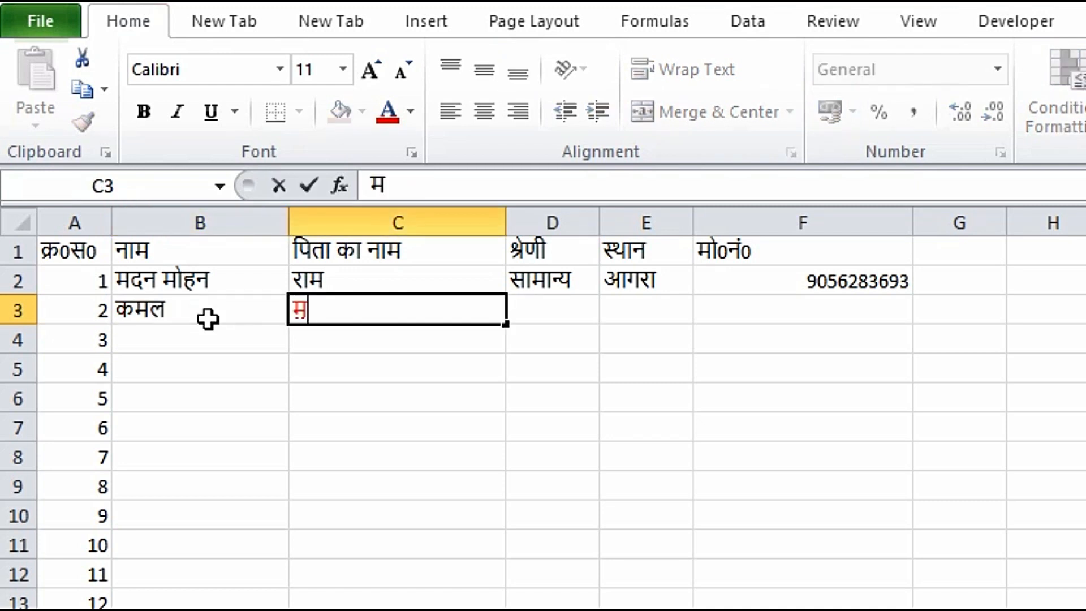
key("Tab")
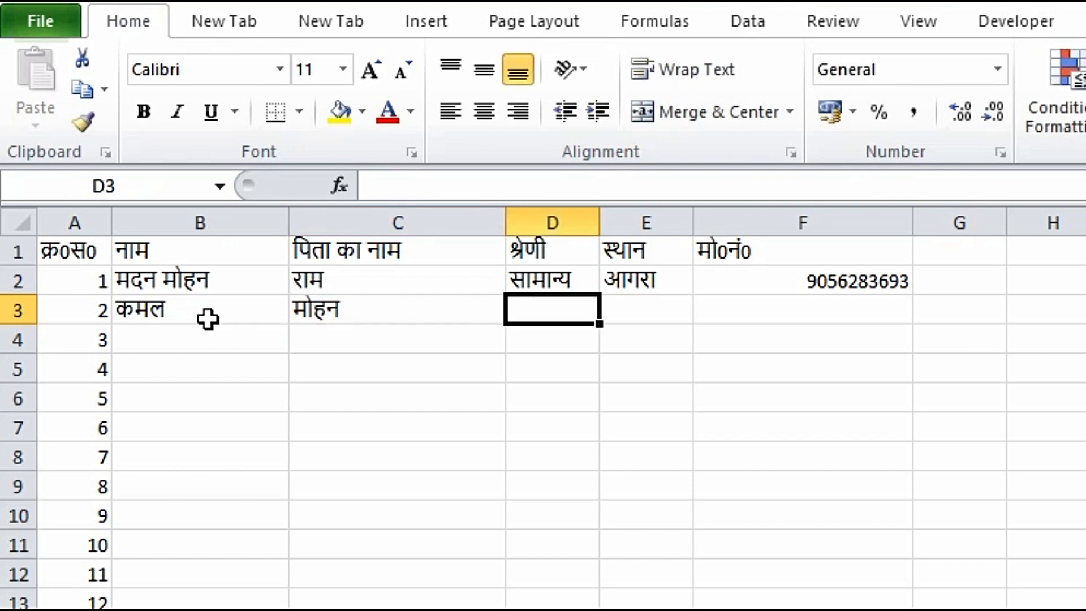
type("सामा")
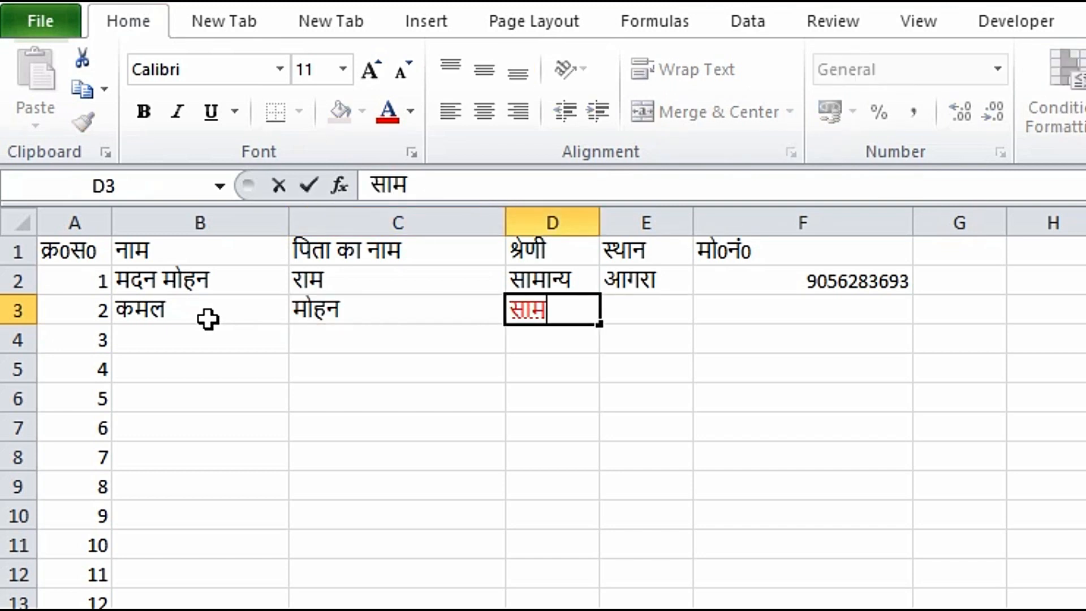
type("न्य")
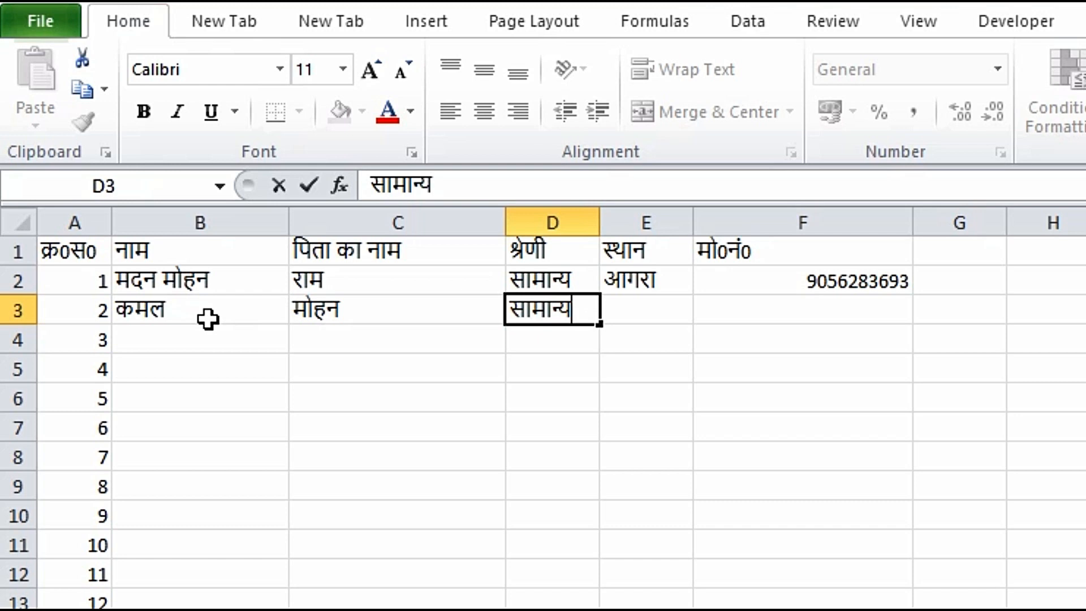
key("Tab")
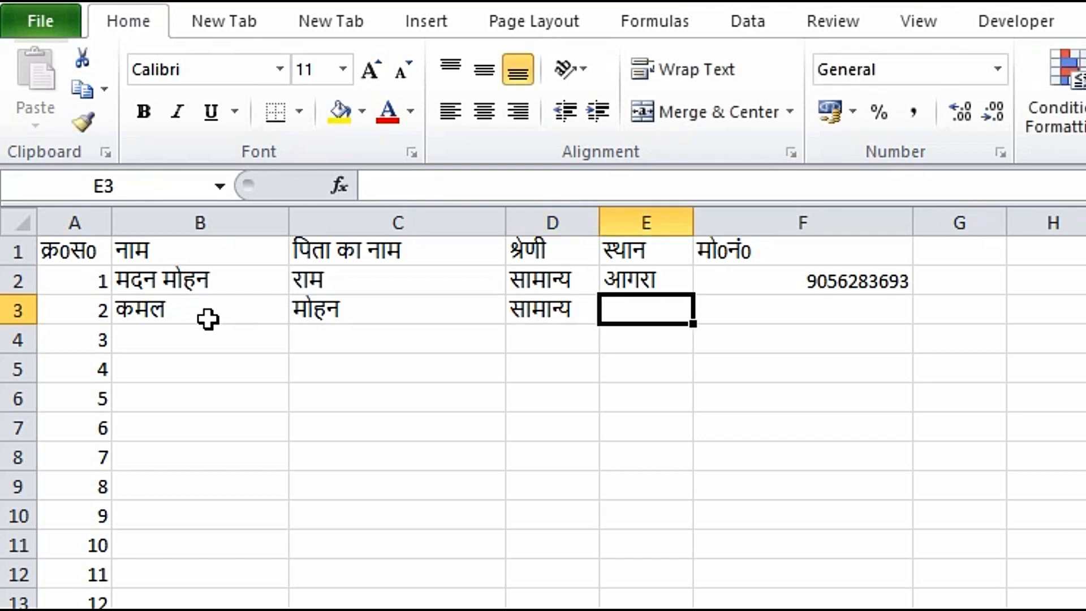
type("मथुरा")
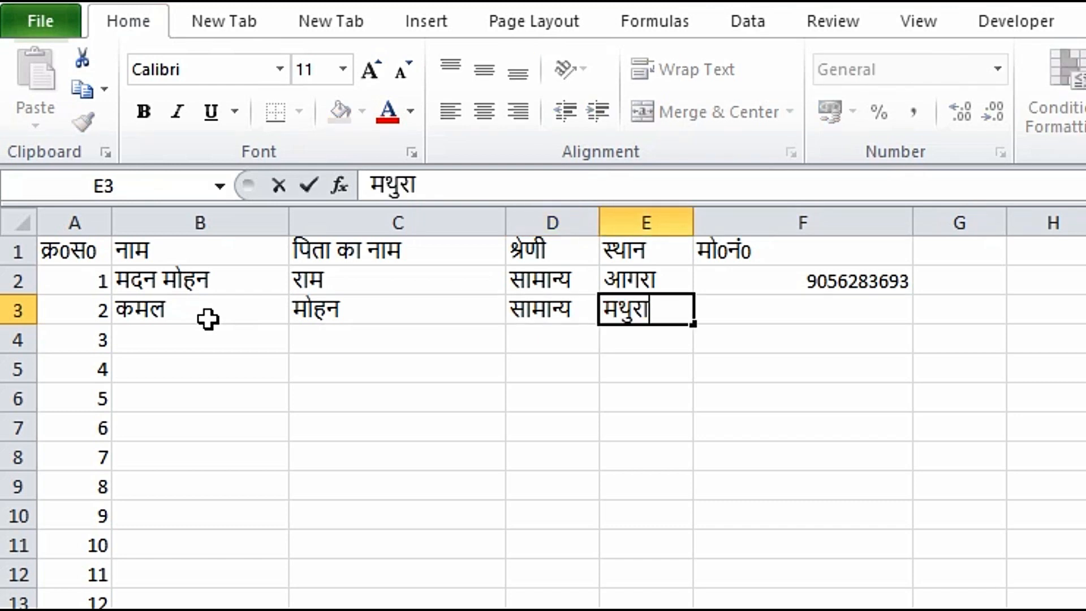
key("Tab")
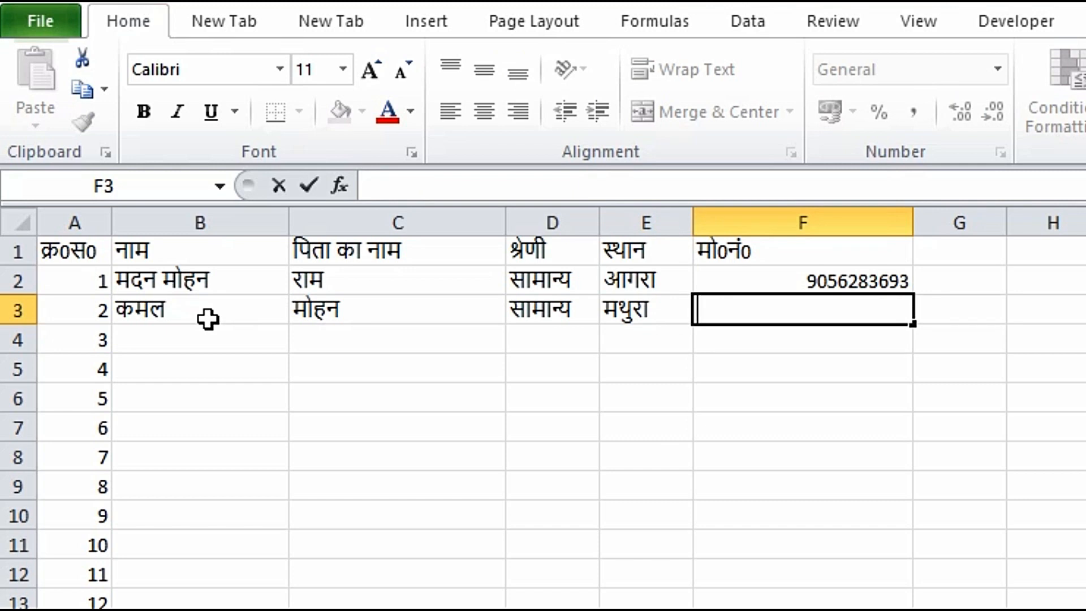
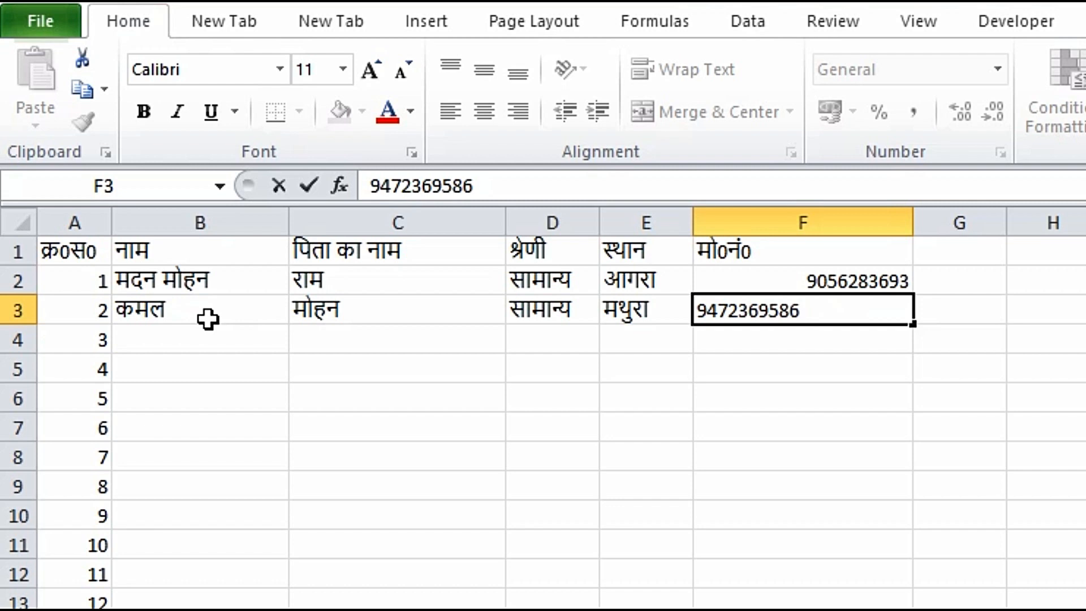
key("Tab")
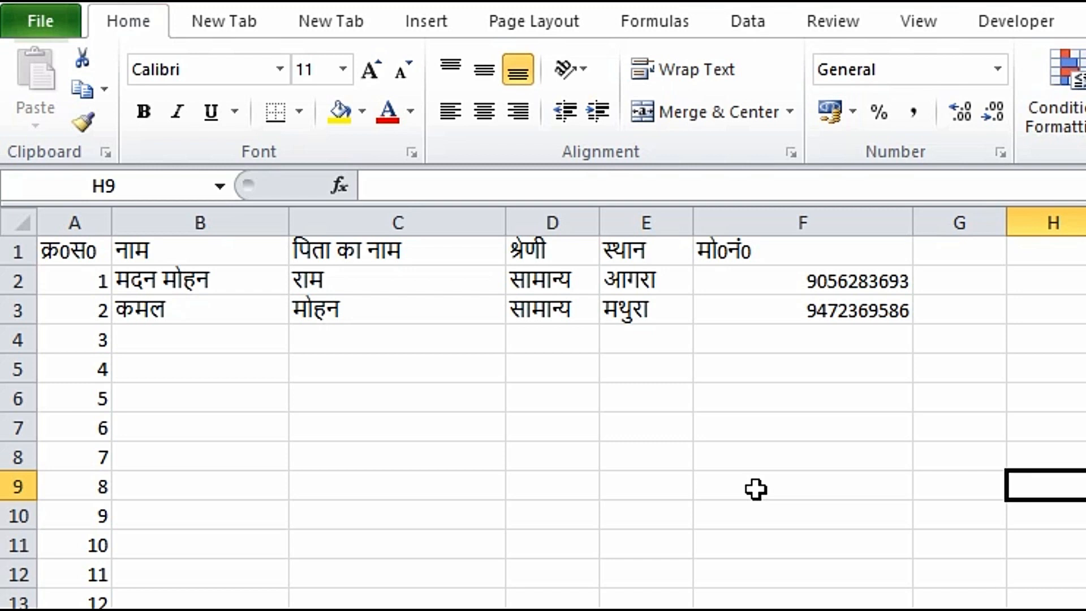
Step: Apply All Borders to the whole table range from column A to F
left_click(861, 427)
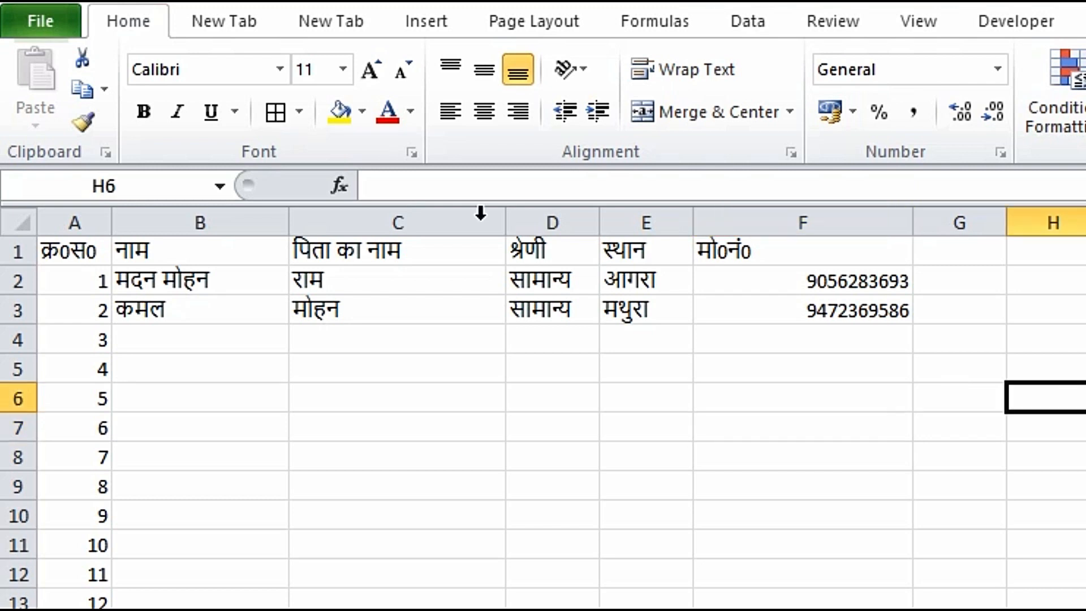
left_click_drag(66, 256, 803, 610)
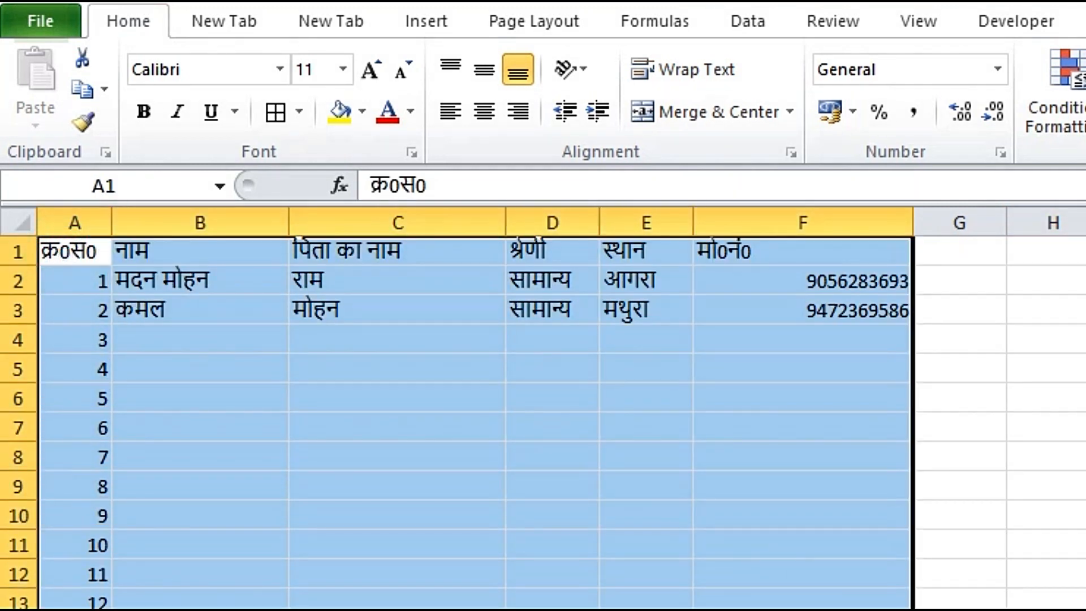
left_click(297, 111)
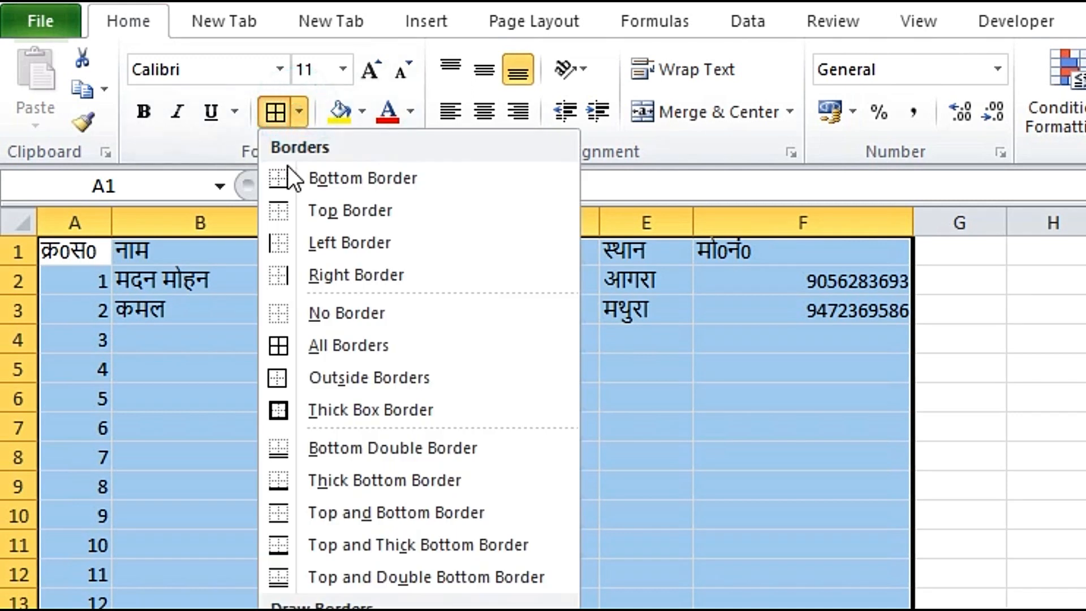
left_click(330, 345)
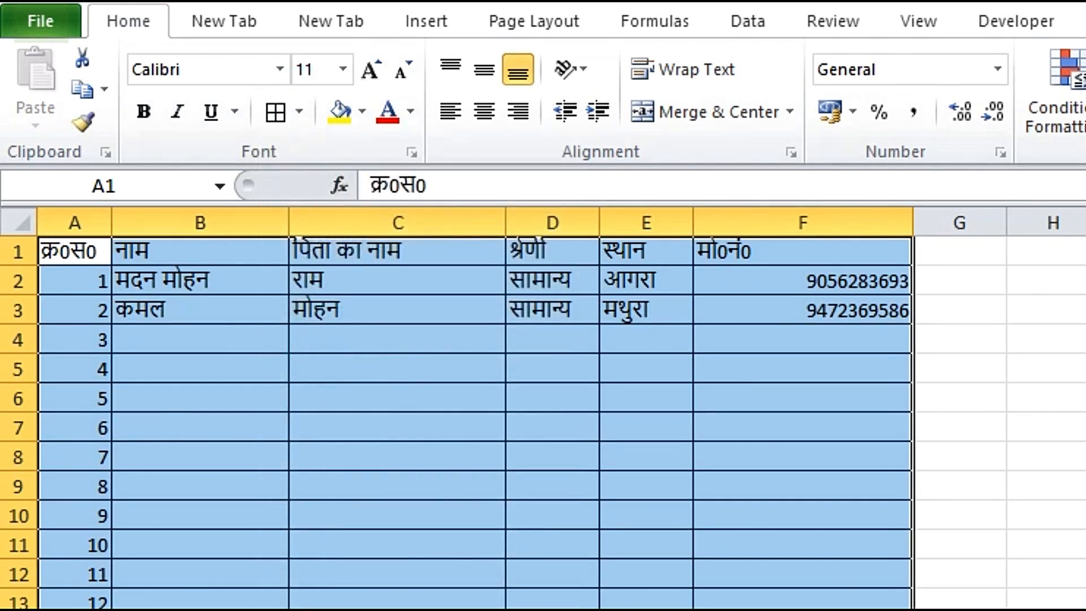
Step: Make the header row centred and bold
left_click_drag(70, 251, 763, 251)
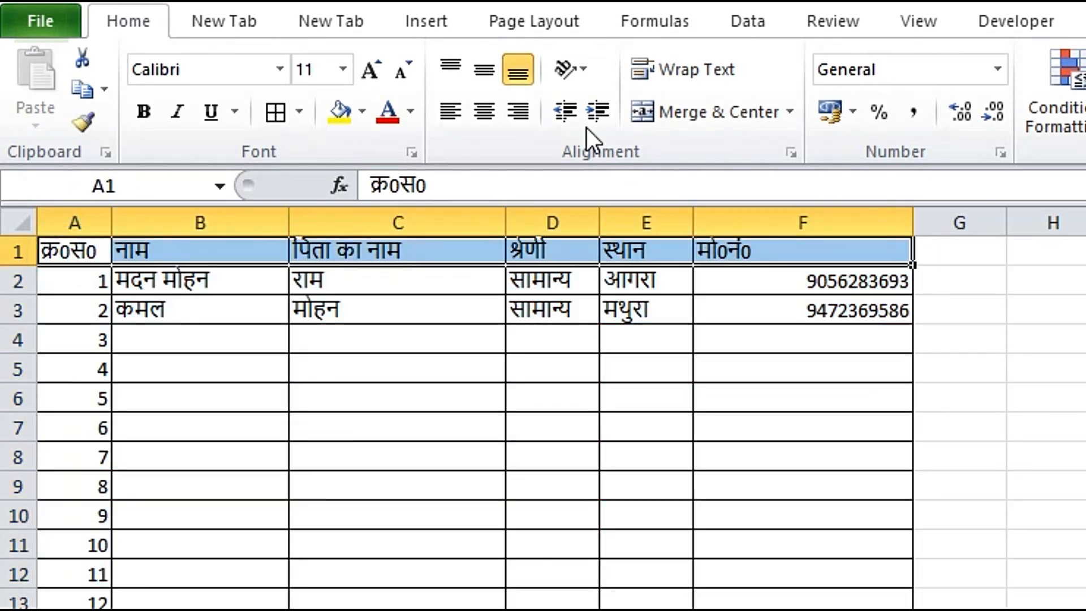
left_click(483, 117)
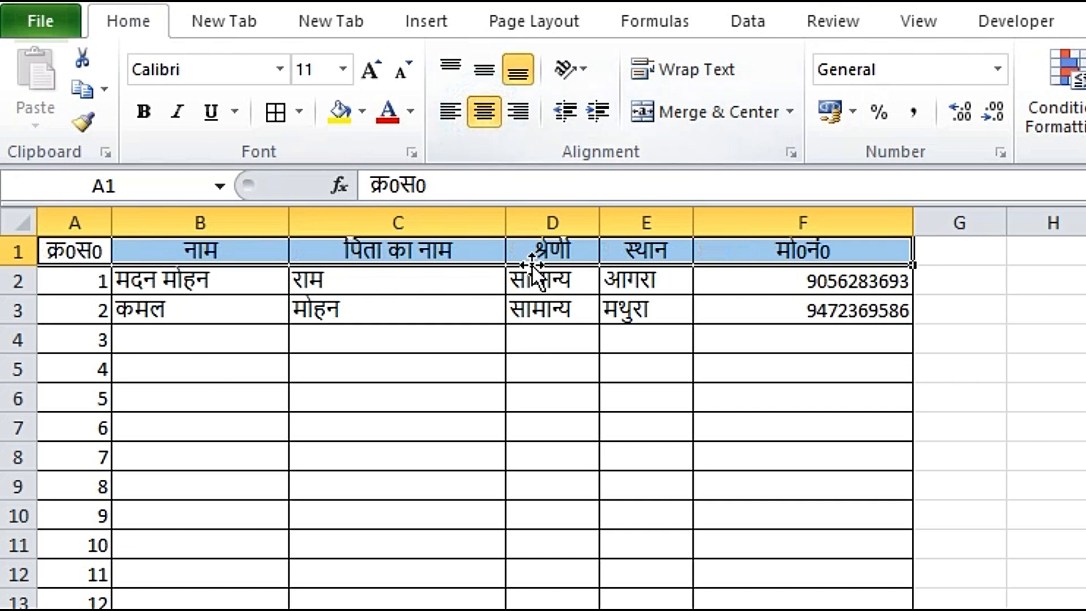
left_click(144, 113)
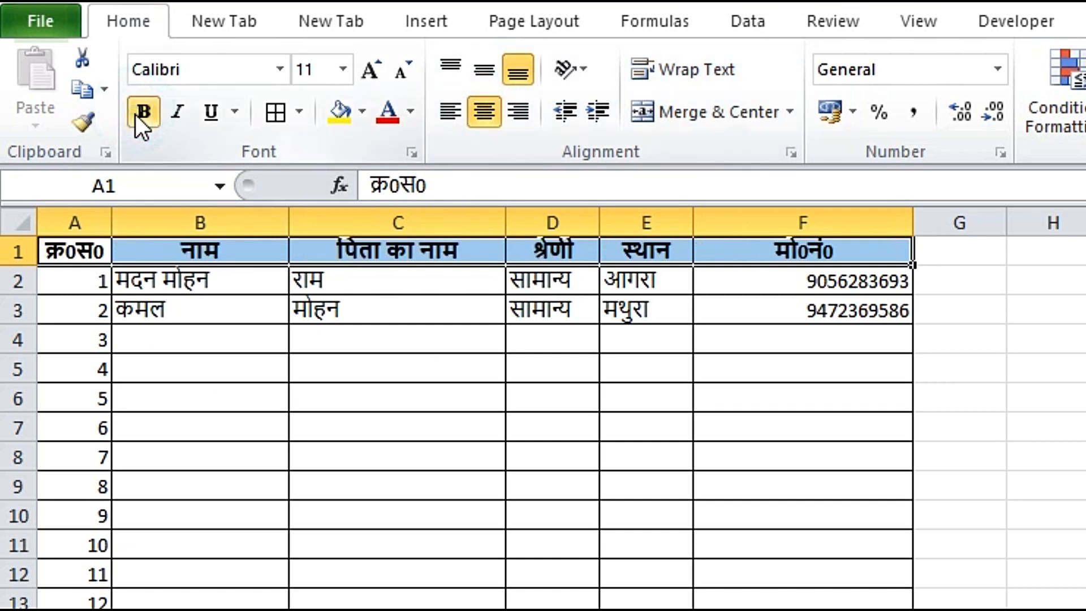
Step: Centre the serial numbers in column A
left_click_drag(87, 286, 99, 610)
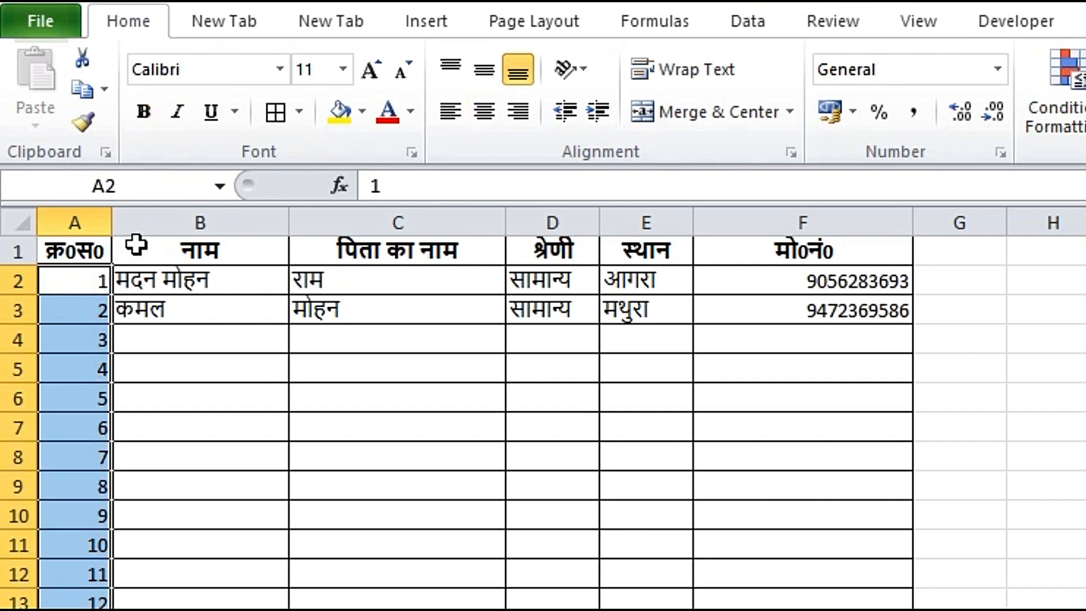
left_click(484, 109)
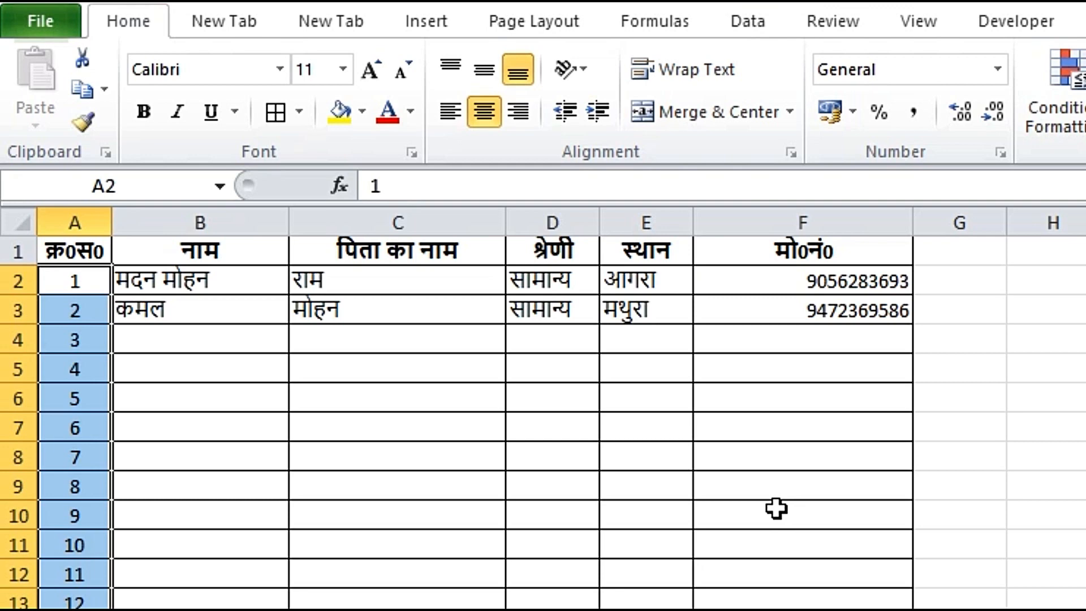
left_click(771, 311)
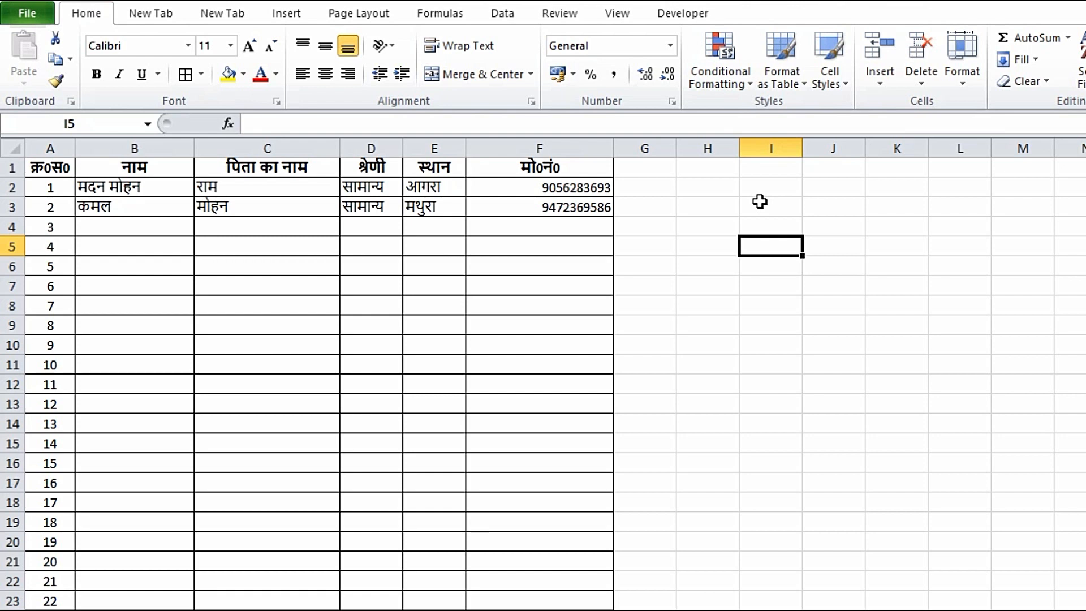
Step: Delete all data below the header row, then go to the File Info page
left_click_drag(53, 189, 553, 610)
key("Delete")
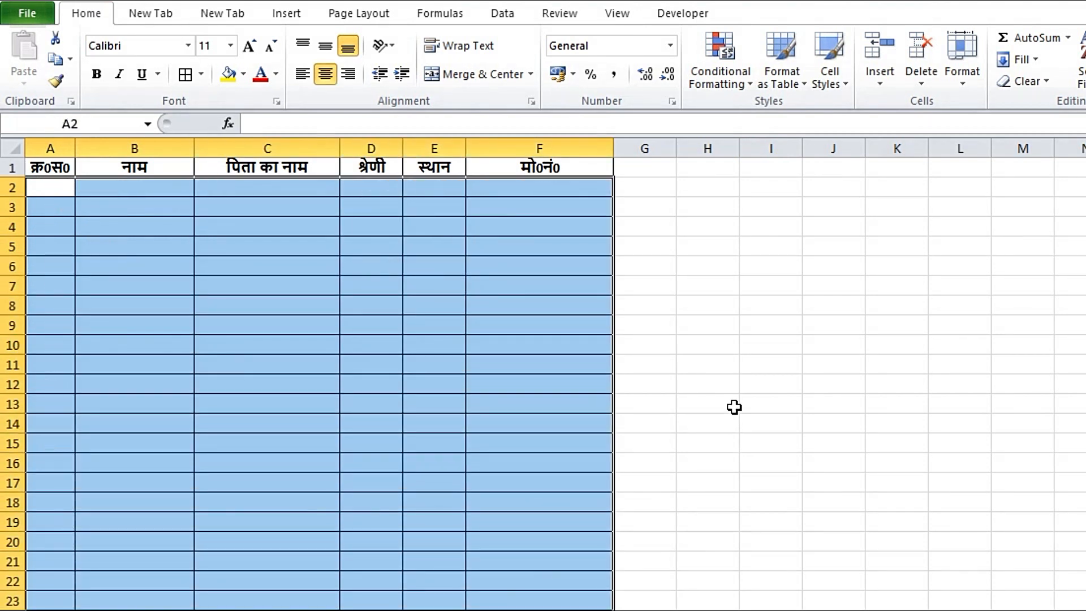
left_click(732, 407)
left_click(704, 239)
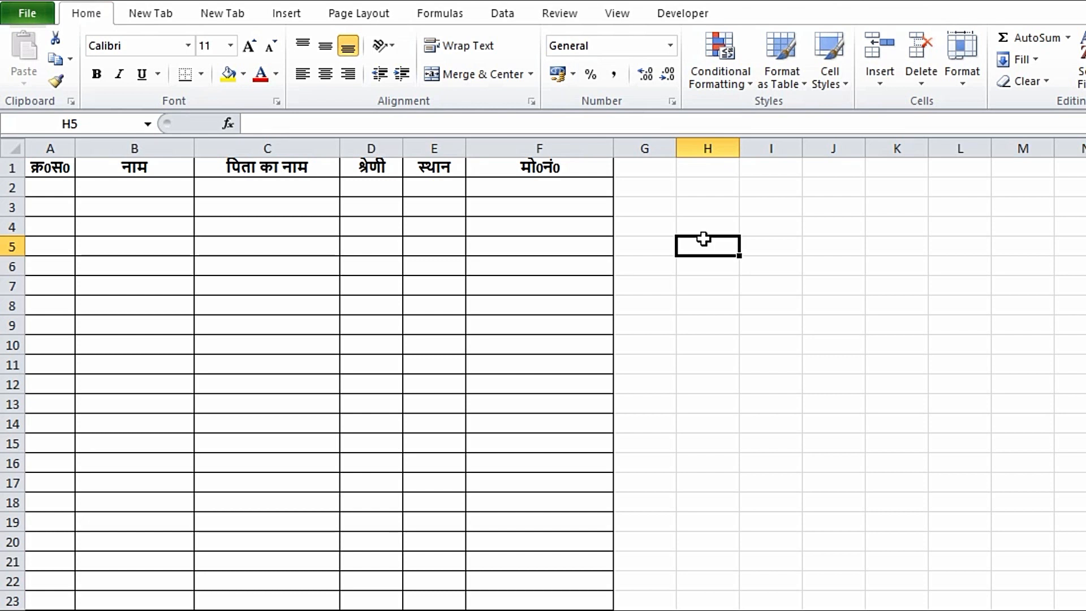
left_click(20, 12)
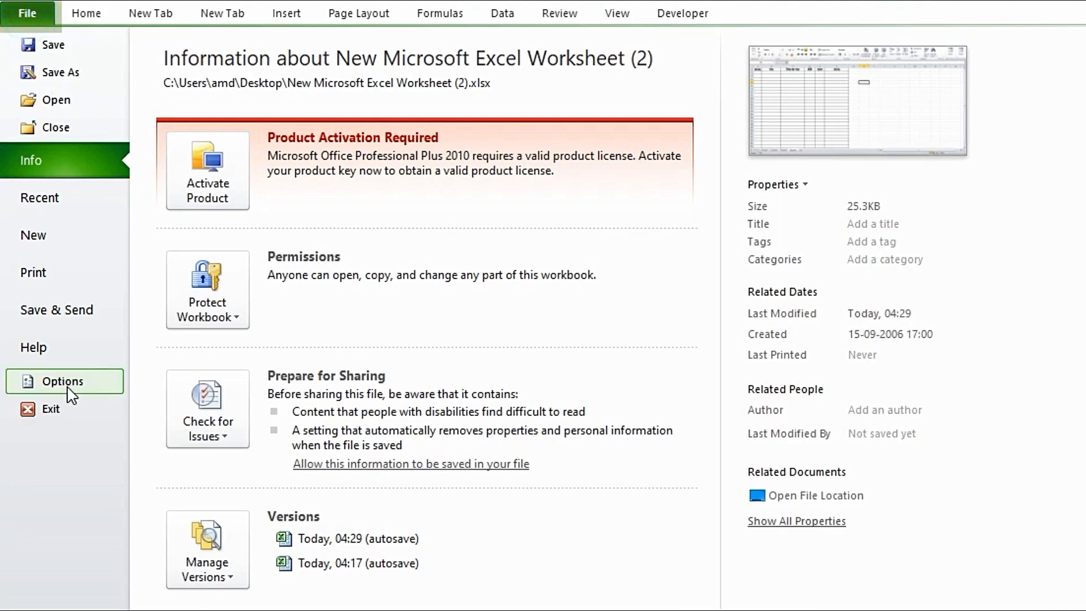
Step: In Excel Options' Customize Ribbon page, list All Commands and select the Form command
left_click(67, 388)
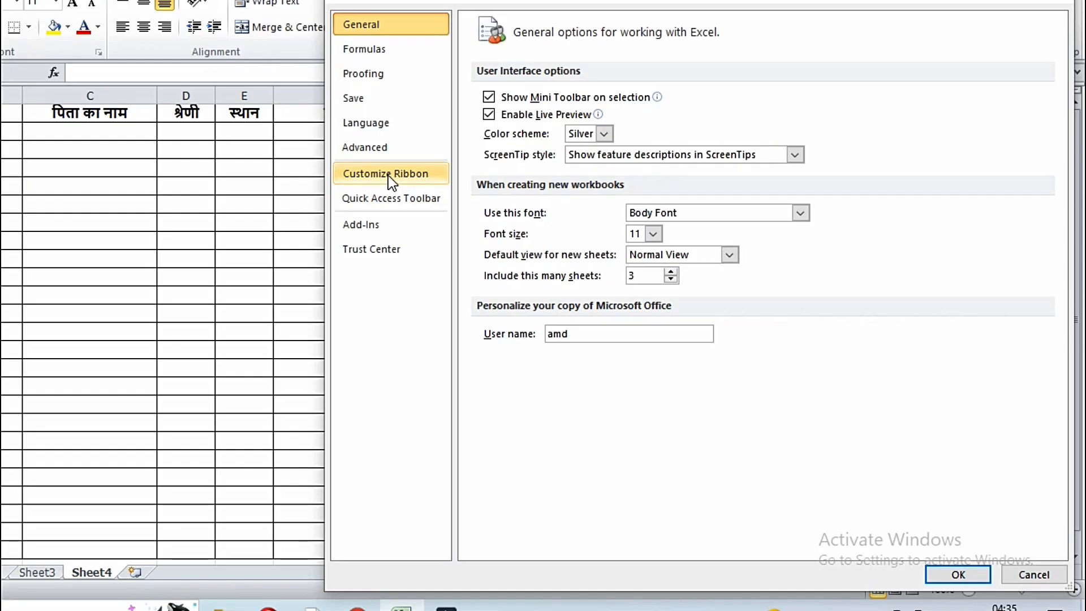
left_click(388, 176)
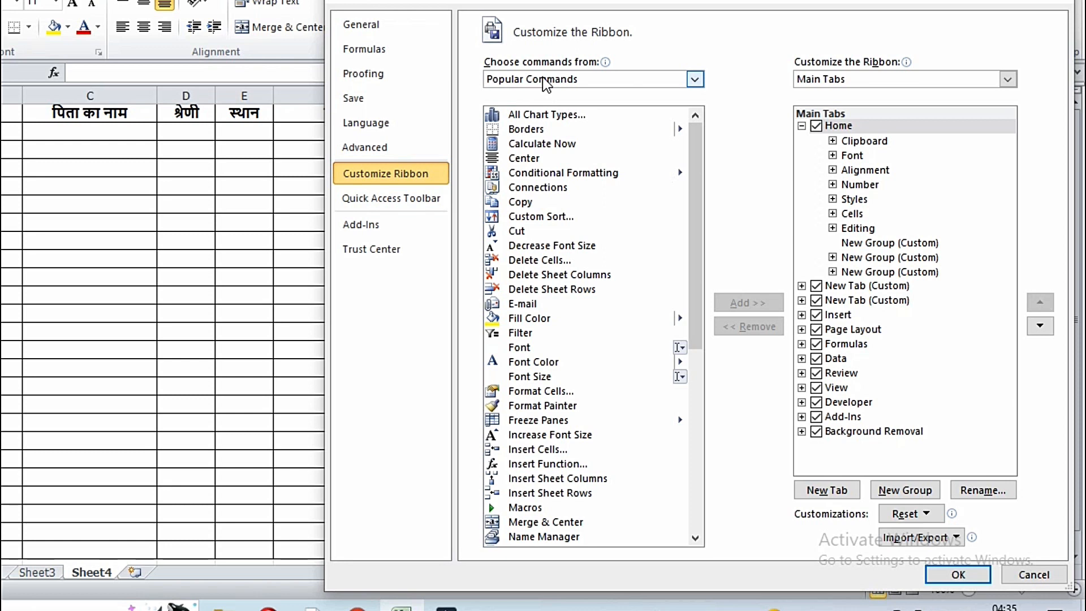
left_click(694, 79)
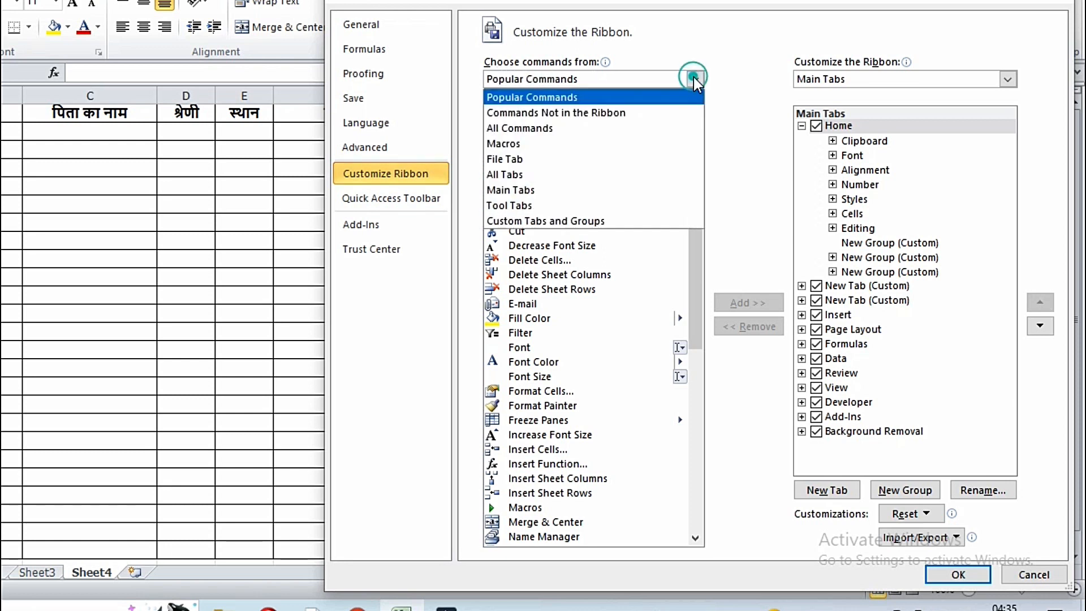
left_click(547, 129)
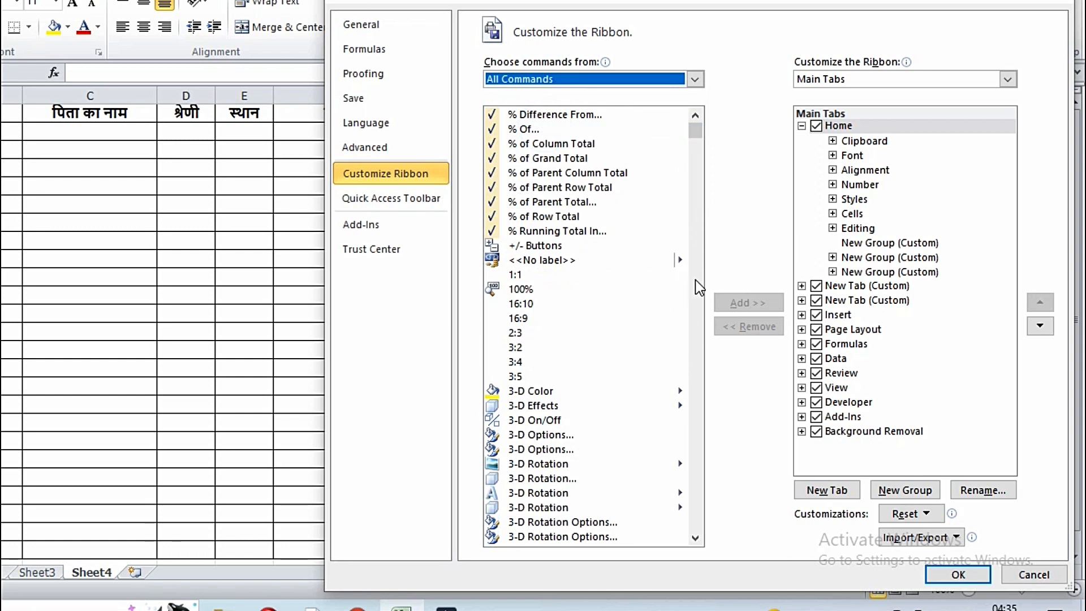
mouse_move(693, 134)
left_mouse_down()
mouse_move(721, 285)
mouse_move(605, 268)
left_mouse_up()
scroll(605, 268, "up", 3)
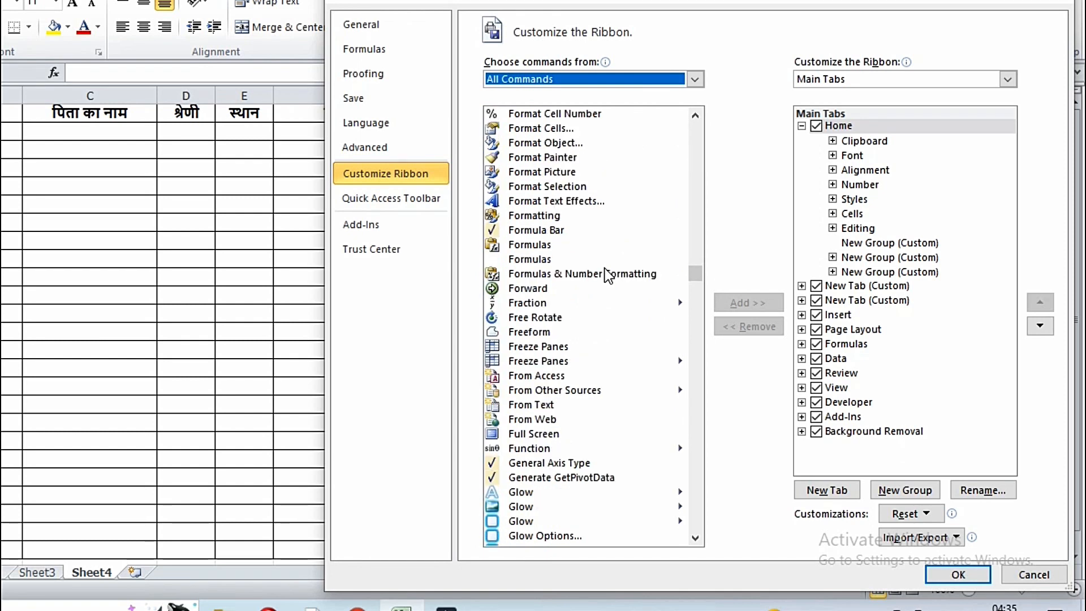
scroll(605, 269, "down", 1)
scroll(609, 276, "up", 3)
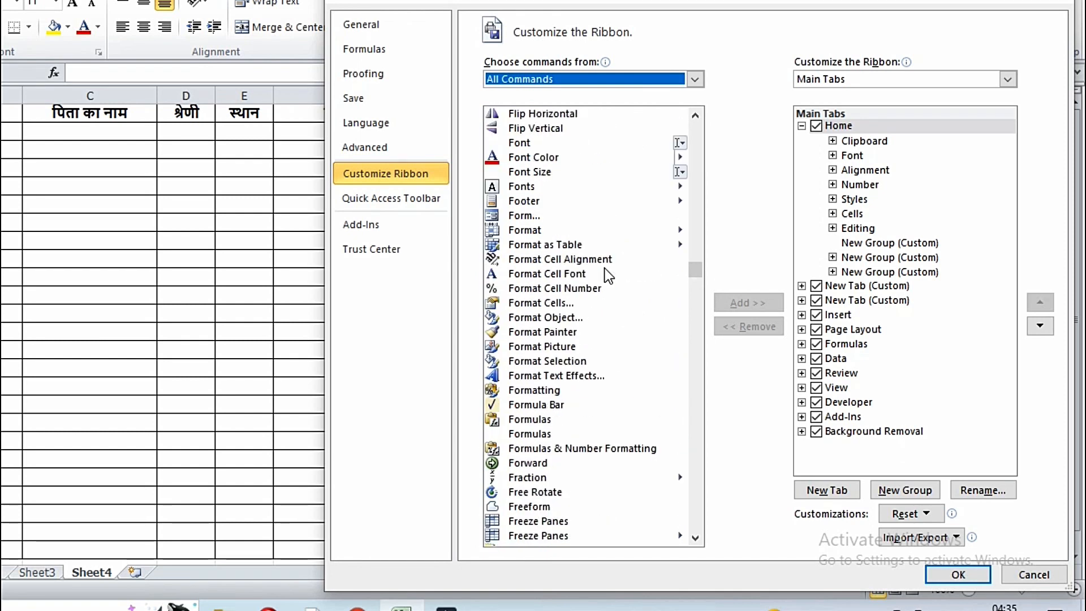
scroll(607, 275, "up", 1)
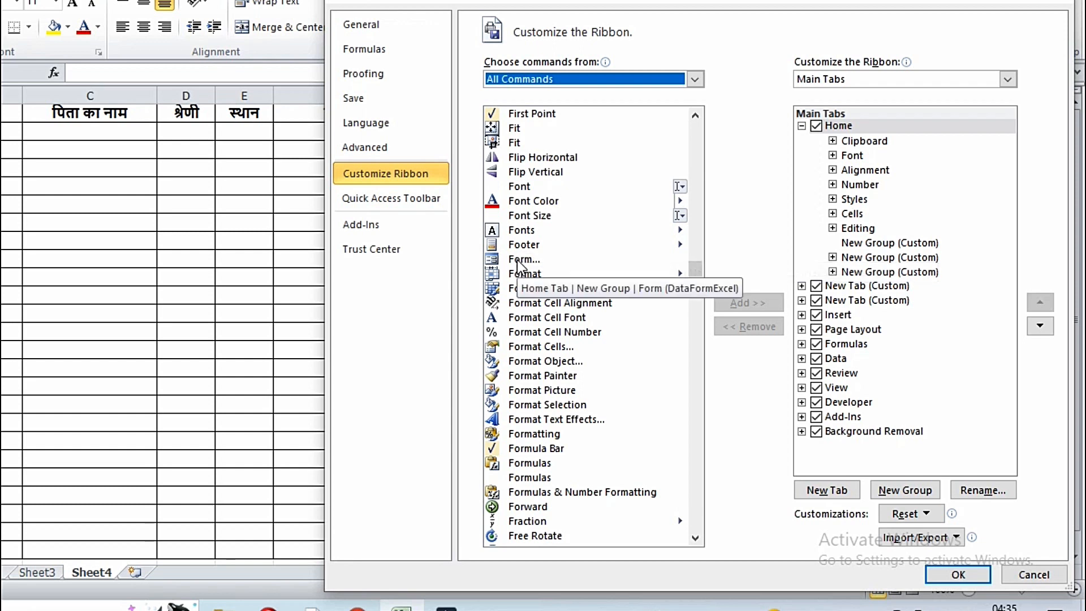
left_click(517, 261)
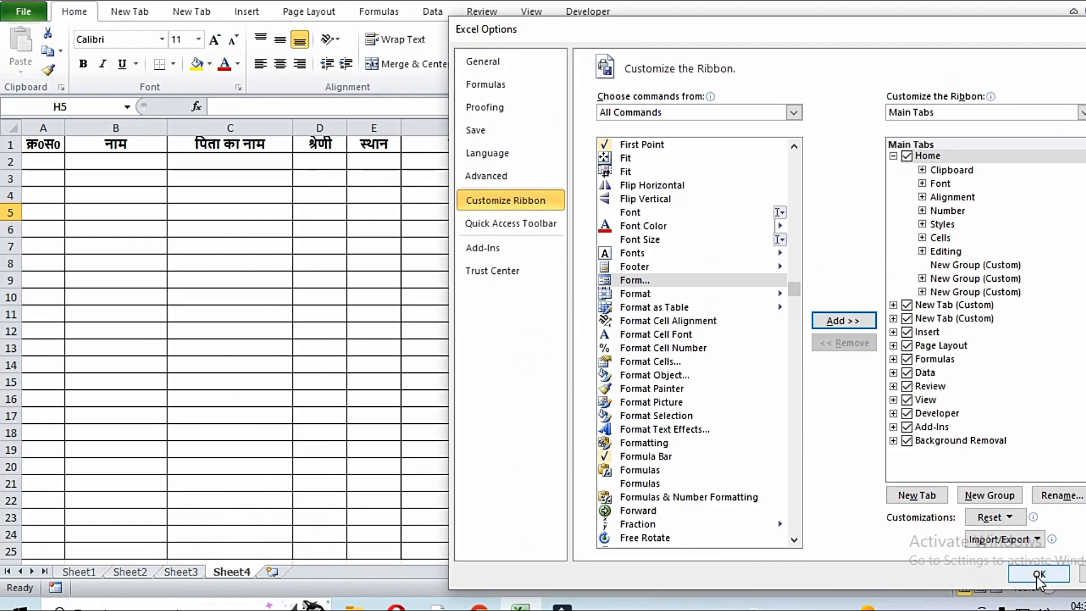
Step: Apply the ribbon change, select headers A1:F1 and launch the data Form, accepting row 1 as labels
left_click(1040, 575)
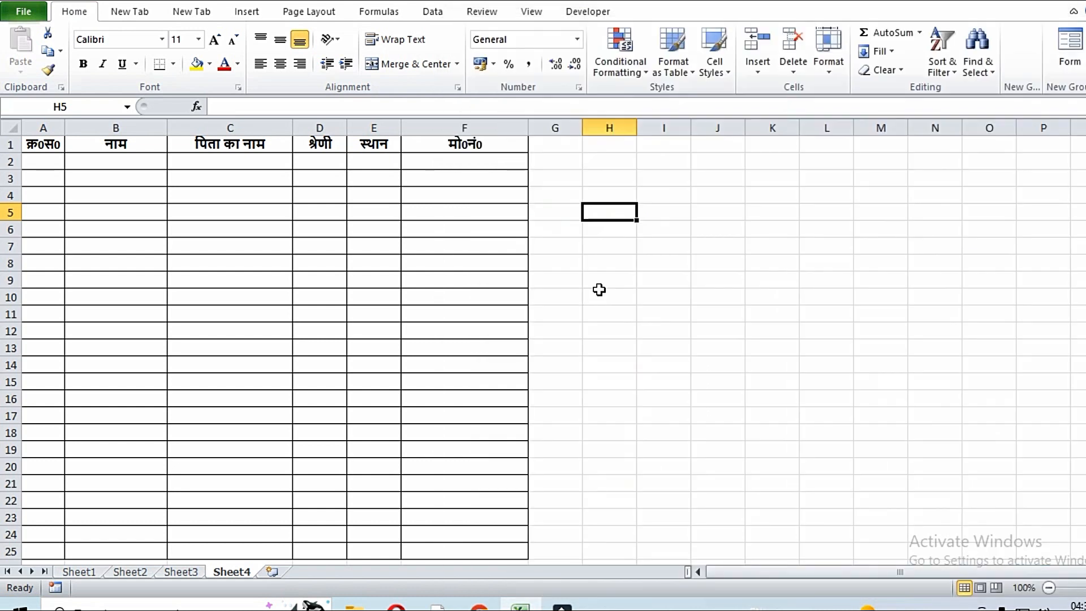
left_click_drag(35, 146, 478, 145)
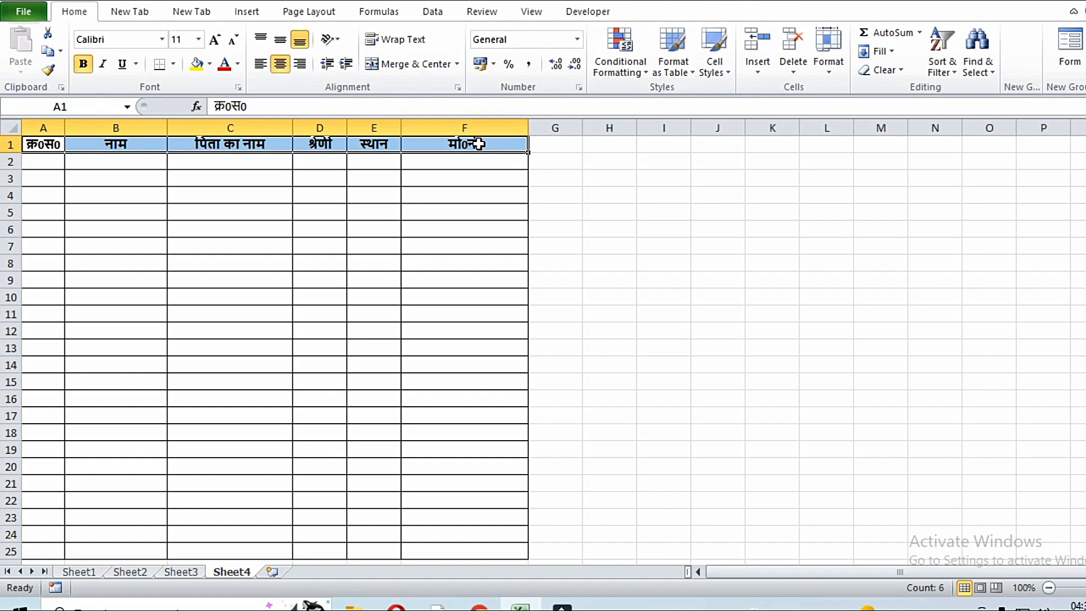
left_click(1071, 62)
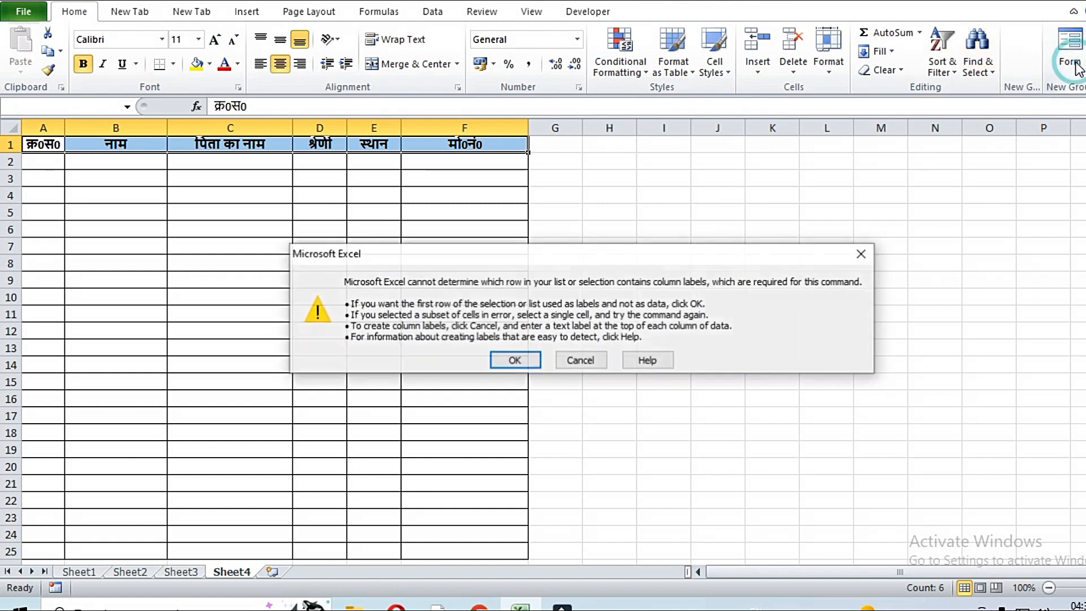
left_click(514, 361)
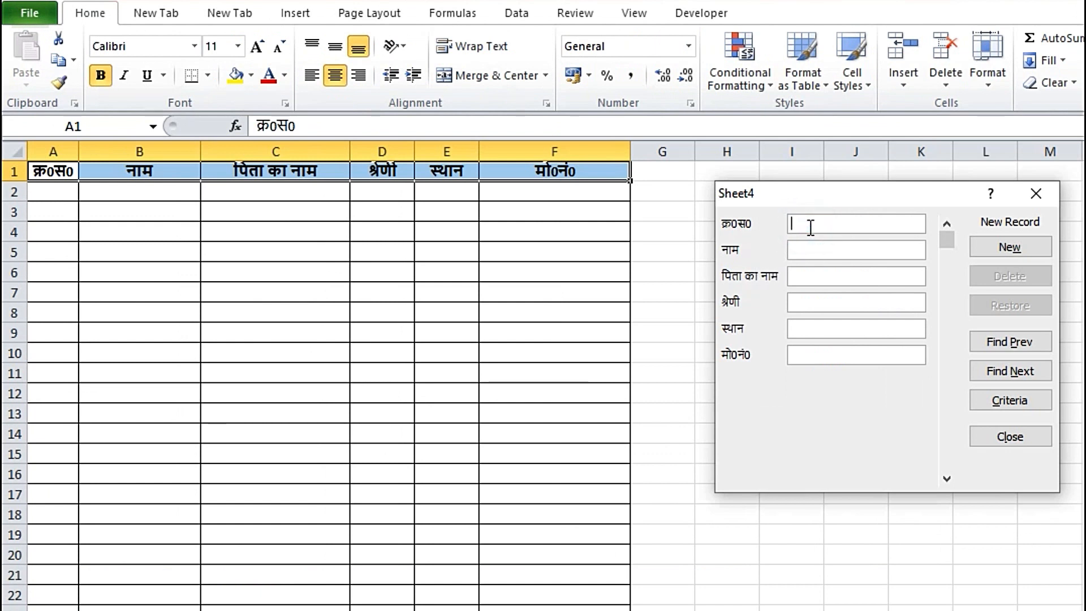
Step: In the data form, enter serial 1, the name and the father's name
type("1")
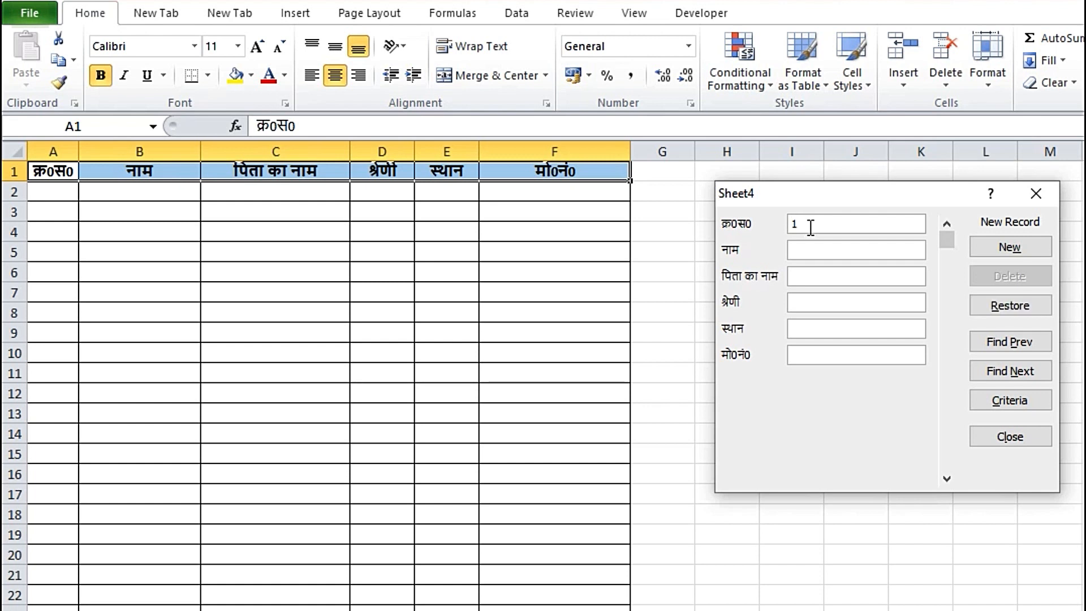
key("Tab")
type("राम")
key("Return")
type("मोहन")
key("Return")
key("Tab")
Step: Fill category सामान्य, place आगरा and the mobile number, then save the record with New
type("सामान्य")
key("Return")
key("Tab")
type("आगरा")
key("Return")
key("Tab")
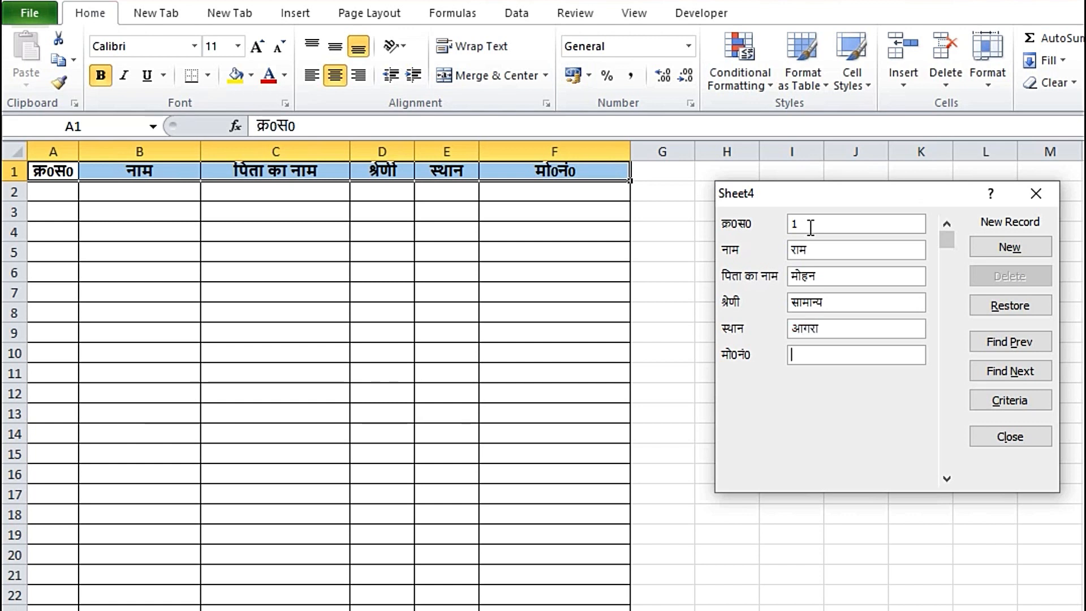
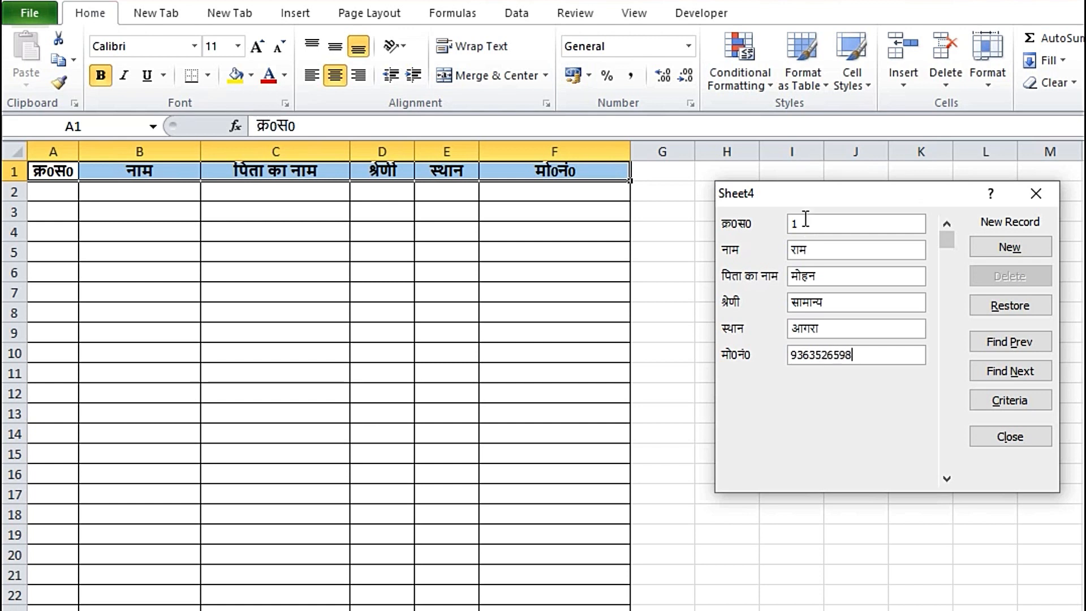
left_click(1010, 249)
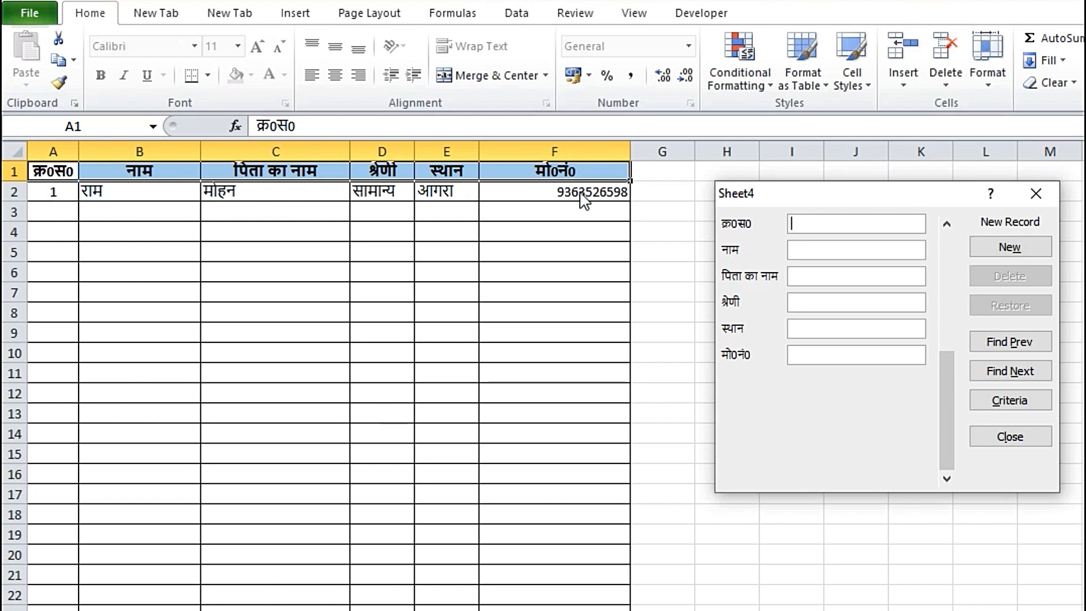
Step: Enter serial 2, the names, category अनु0जाति, place मथुरा and a mobile number, then save the record
left_click(826, 229)
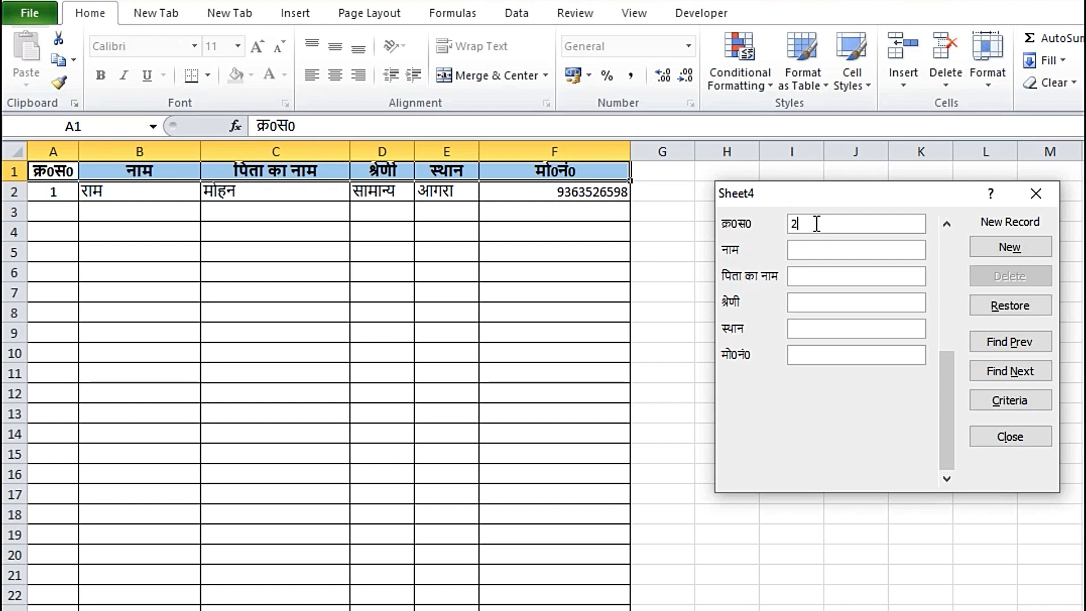
key("Tab")
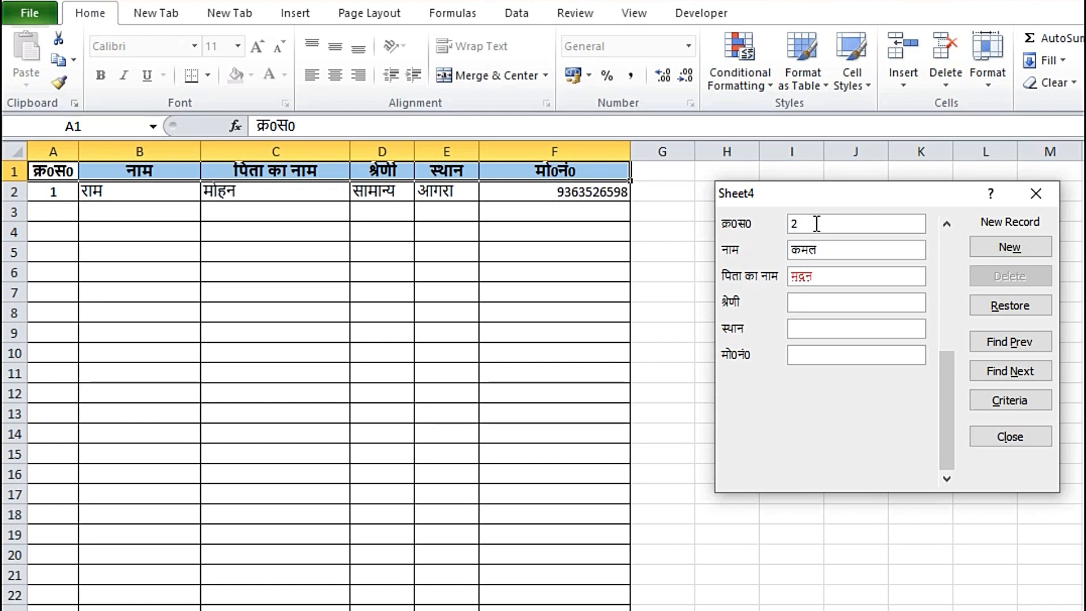
key("Tab")
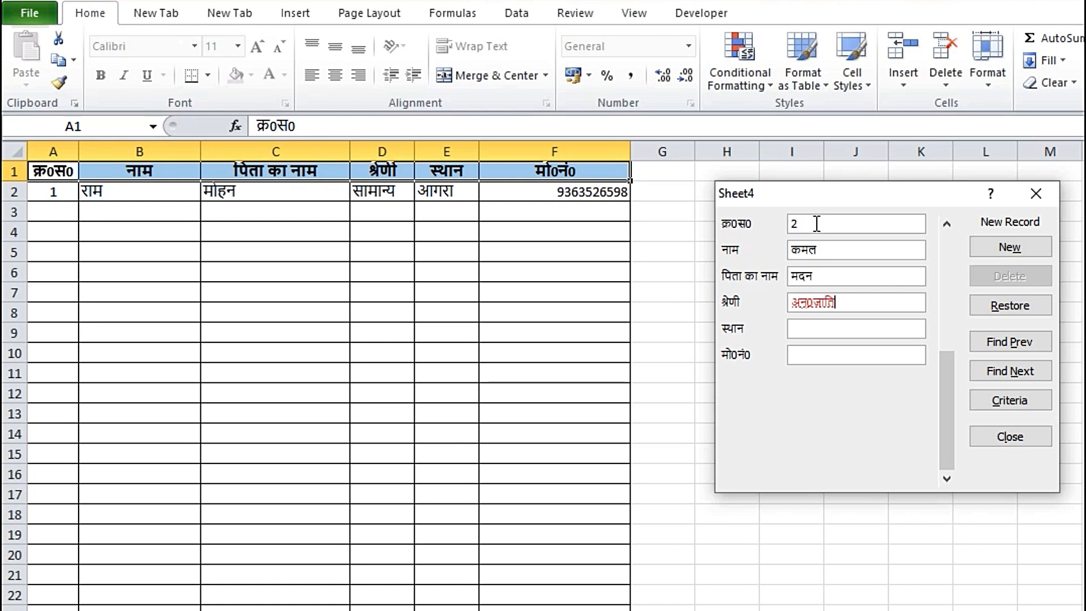
key("Tab")
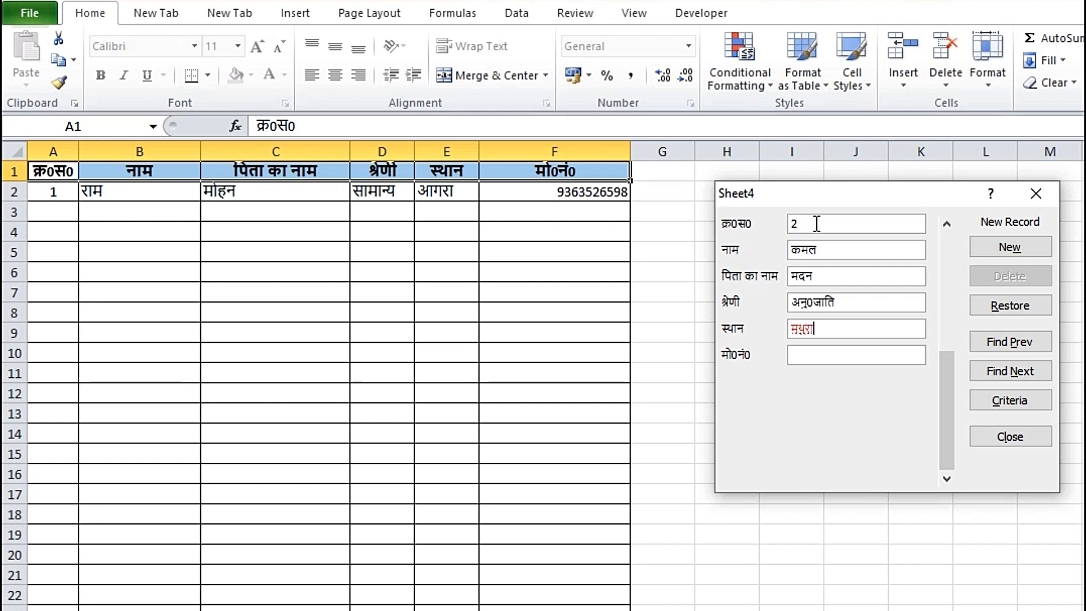
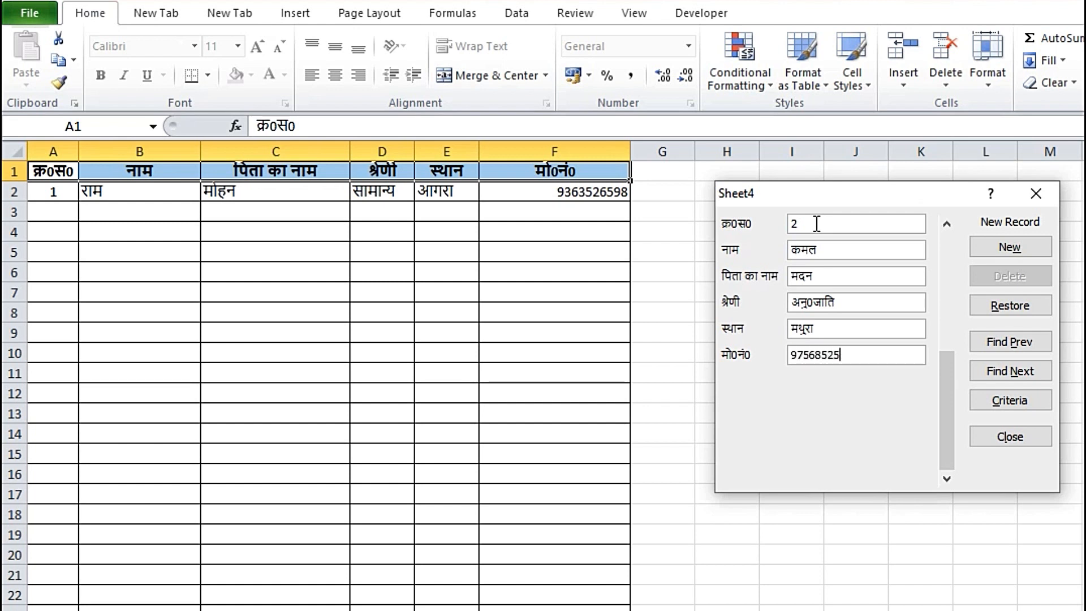
left_click(1007, 246)
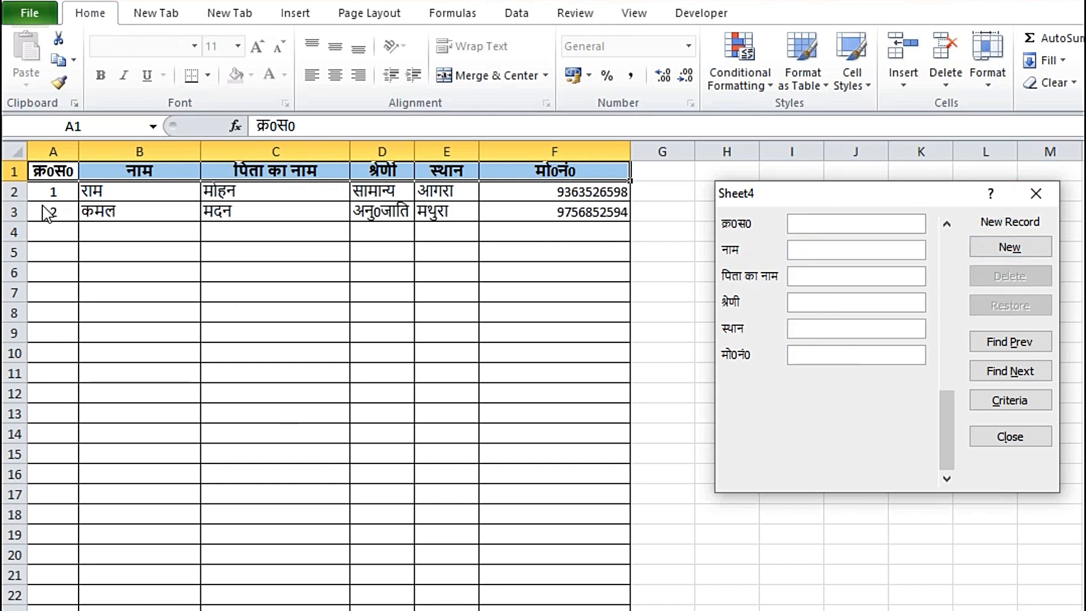
Step: In the data form, enter serial 3, the name, father's name, सामान्य, आगरा and the mobile number, then add it as a new row
left_click(828, 228)
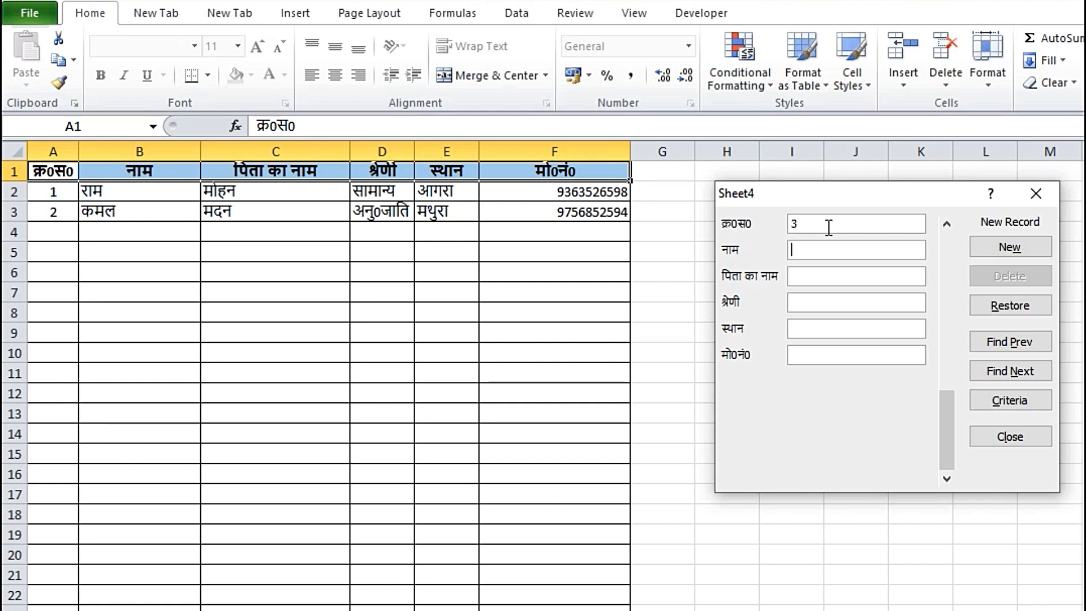
key("Tab")
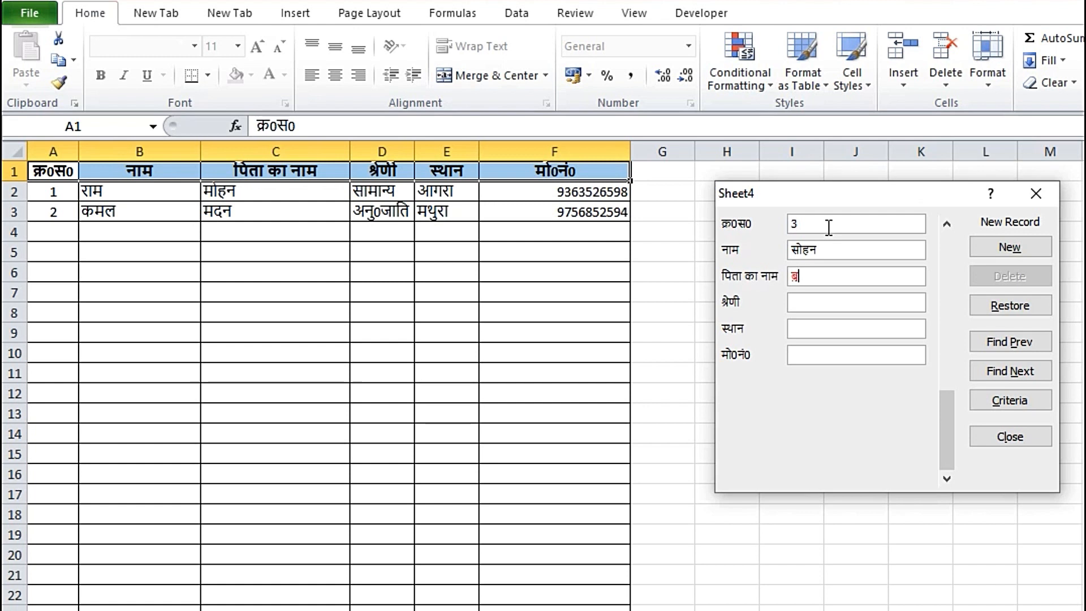
key("Tab")
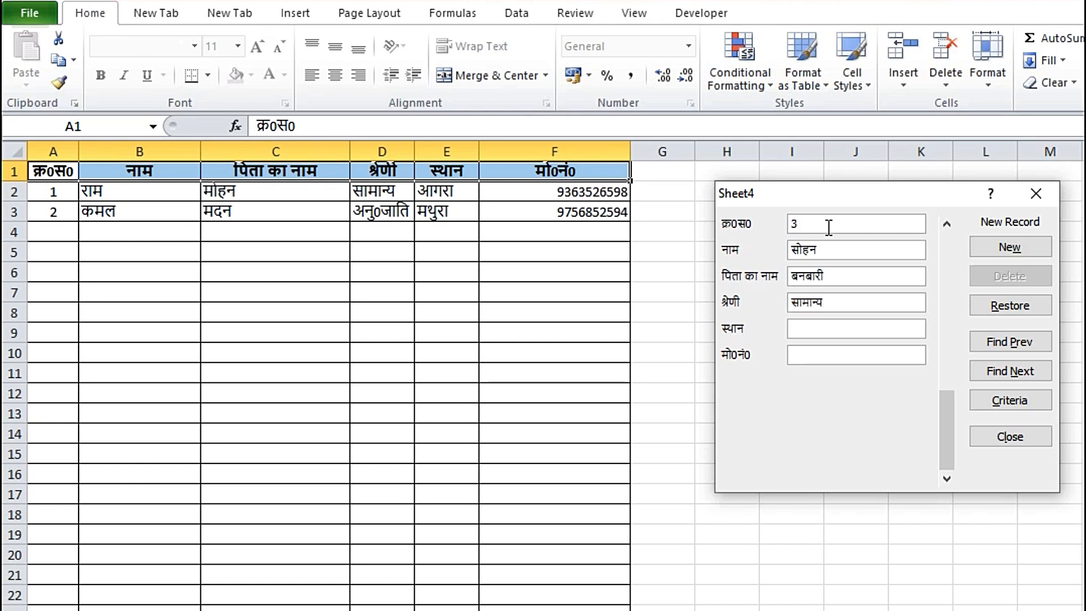
key("Tab")
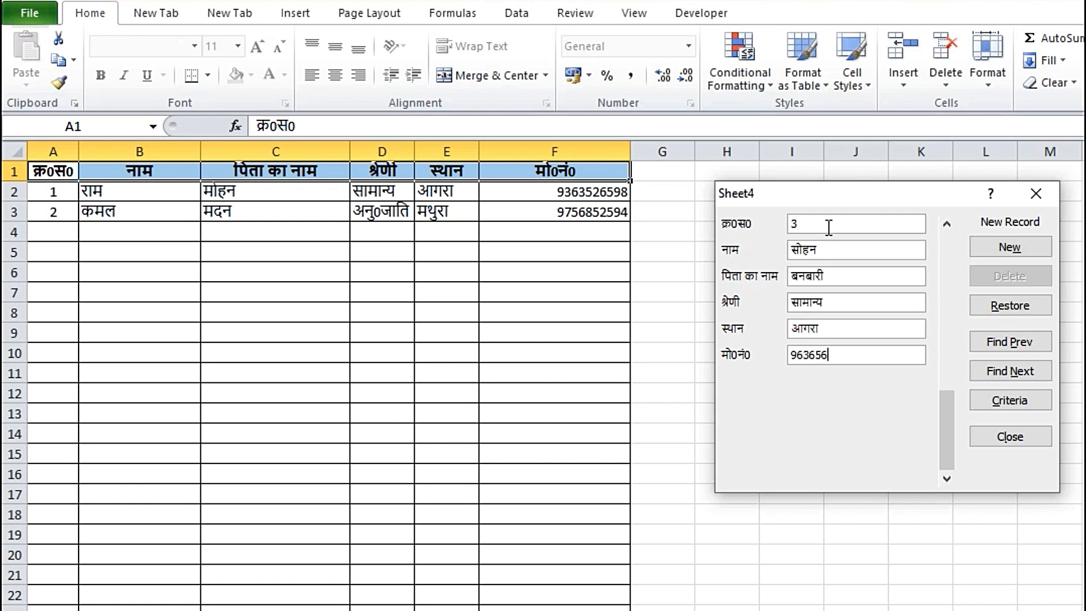
left_click(1009, 247)
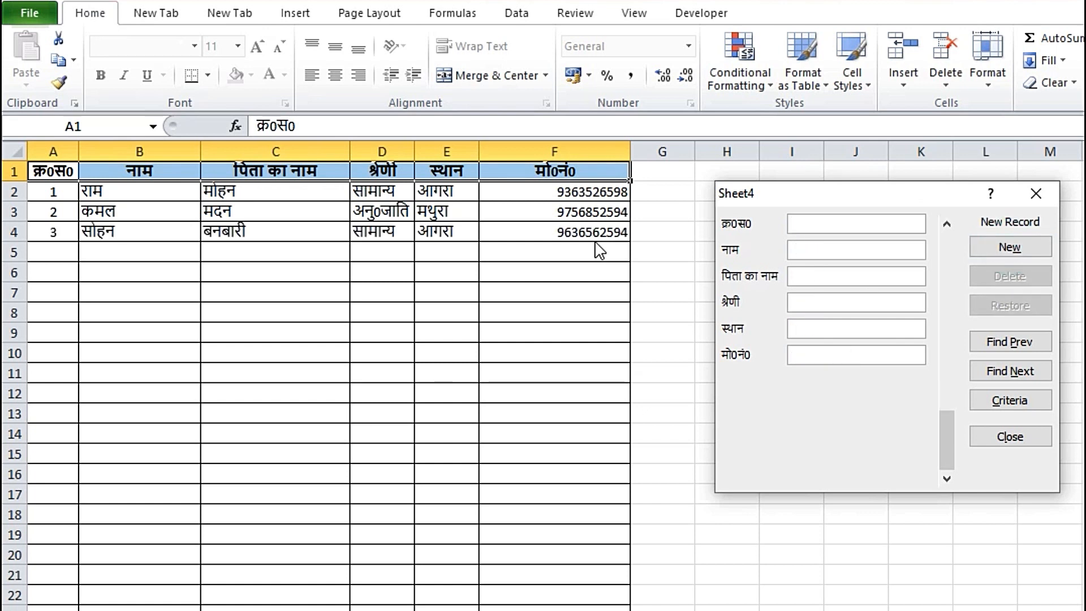